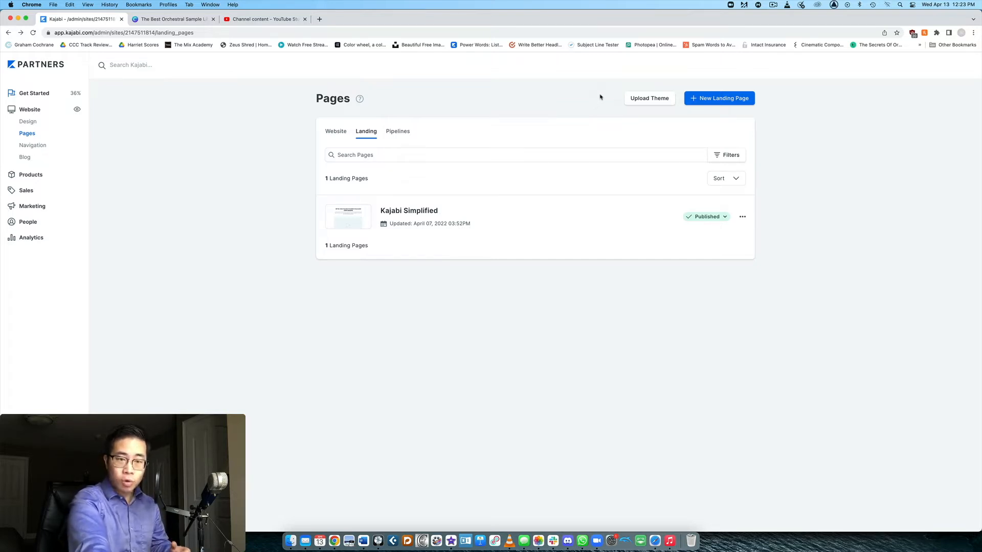
# Close the YouTube tab and look through the pages of the Canva guide on orchestral sample libraries, returning to Kajabi.
pyautogui.click(195, 18)
pyautogui.click(304, 19)
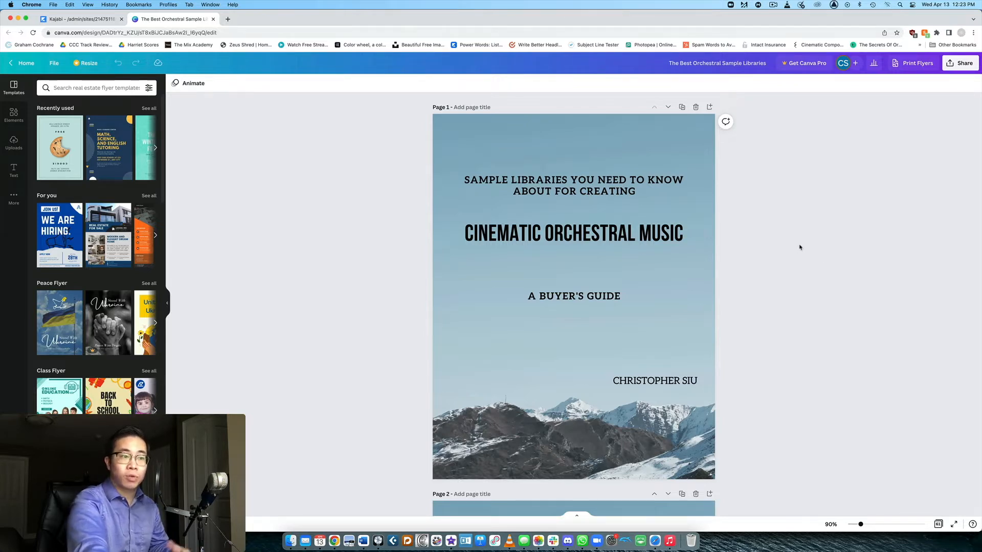
pyautogui.scroll(-20, 797, 245)
pyautogui.scroll(-10, 796, 245)
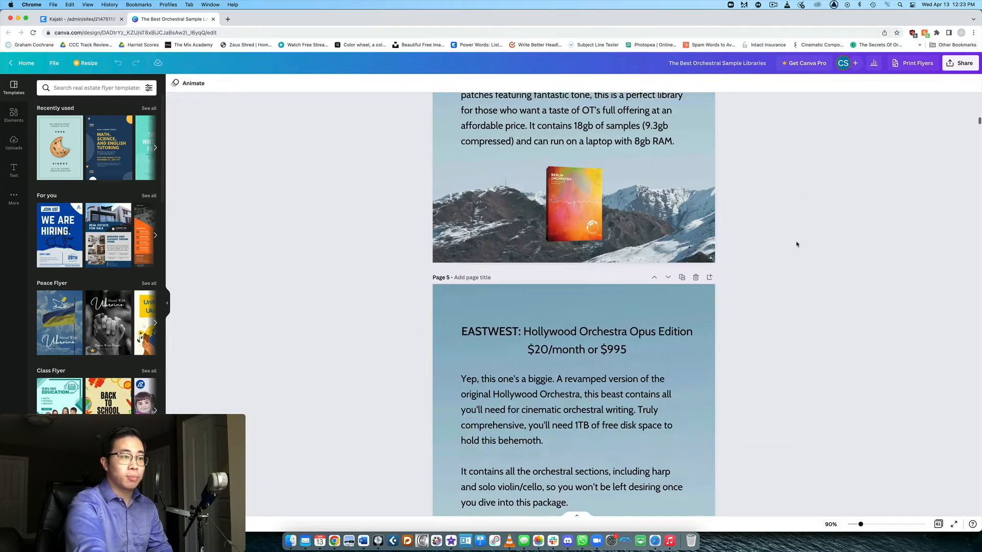
pyautogui.scroll(20, 797, 245)
pyautogui.scroll(8, 796, 244)
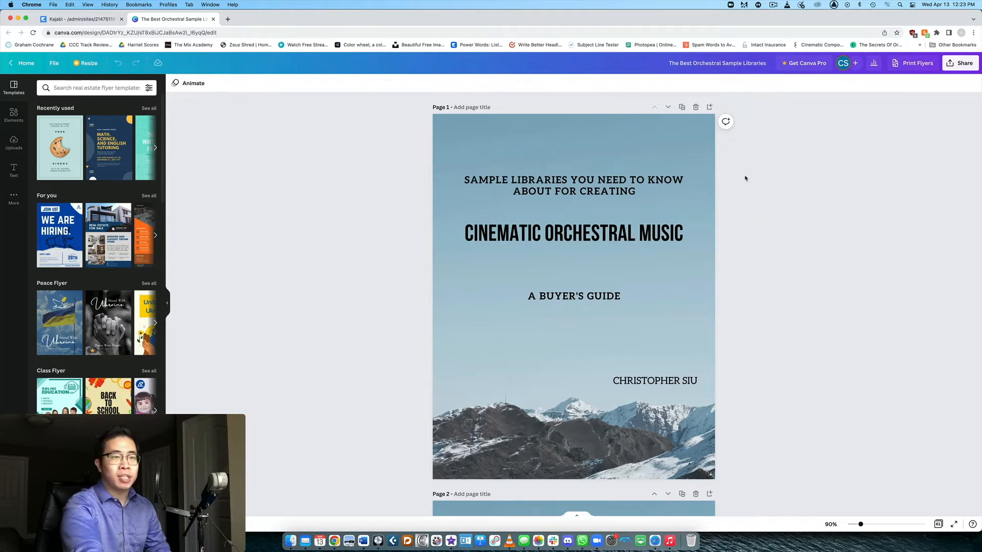
pyautogui.click(87, 23)
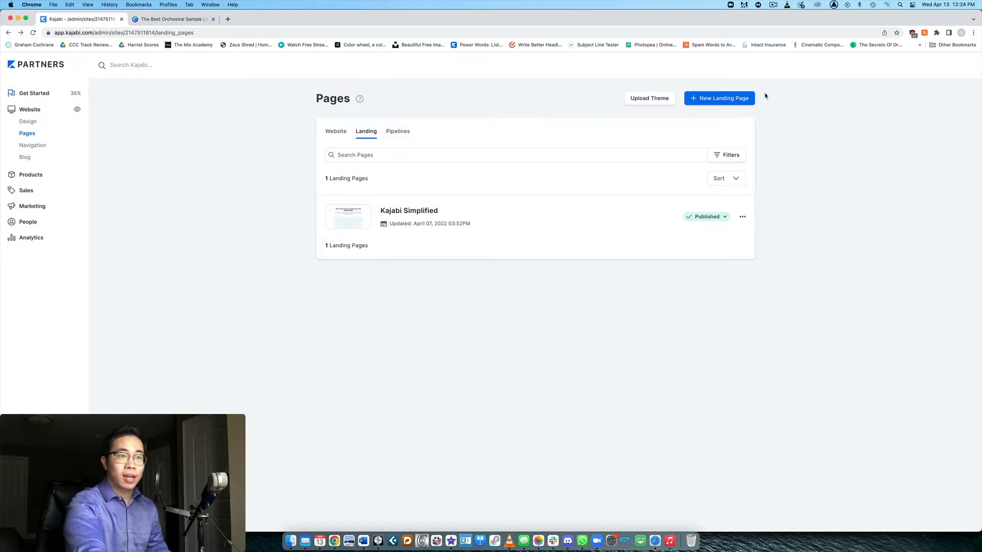
# Check the Canva guide's download options with the PDF Print file type, and return to Kajabi's landing pages.
pyautogui.click(174, 19)
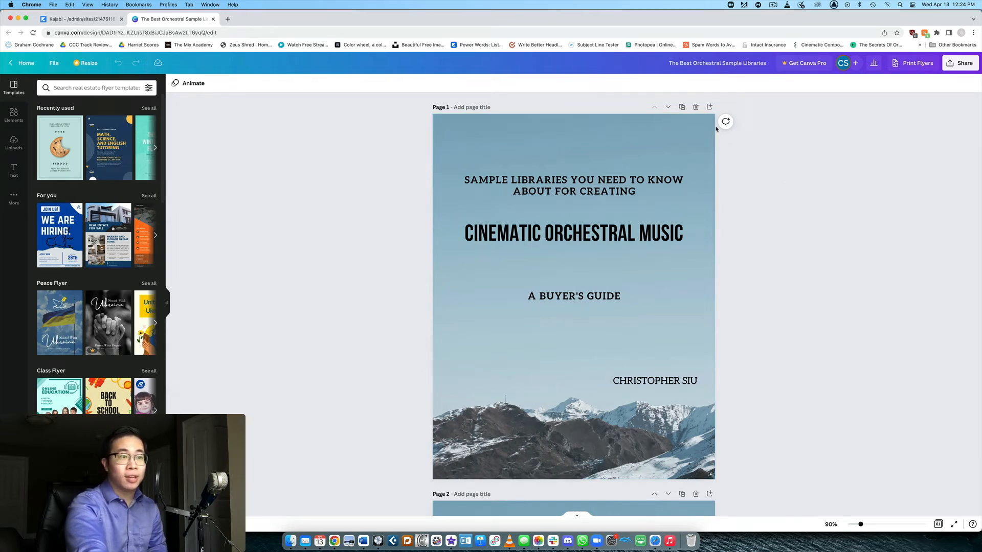
pyautogui.scroll(-5, 802, 235)
pyautogui.scroll(5, 804, 230)
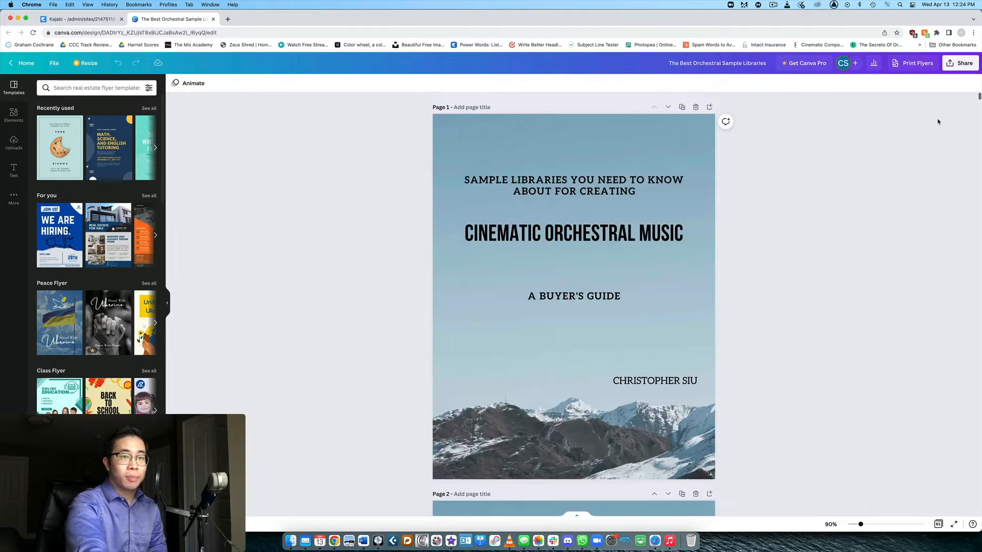
pyautogui.click(958, 62)
pyautogui.click(859, 248)
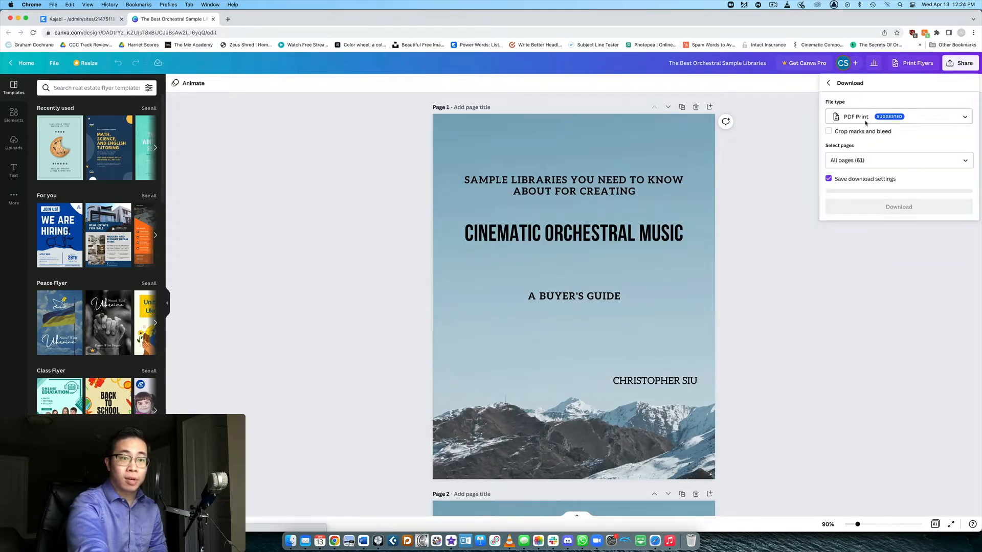
pyautogui.click(772, 152)
pyautogui.click(82, 18)
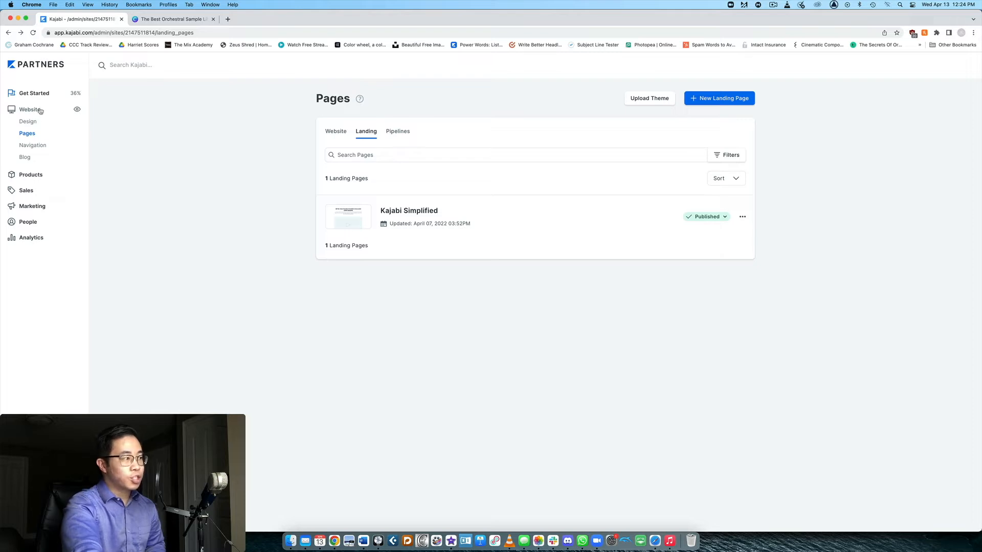
# Start a new landing page and preview the Streamlined Opt In template from the Opt-in group.
pyautogui.click(705, 99)
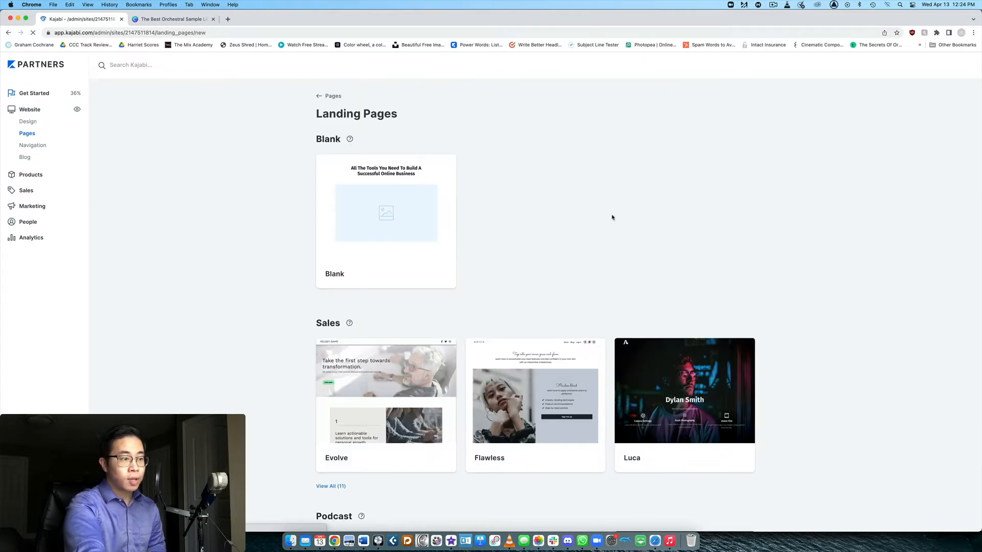
pyautogui.scroll(-15, 760, 180)
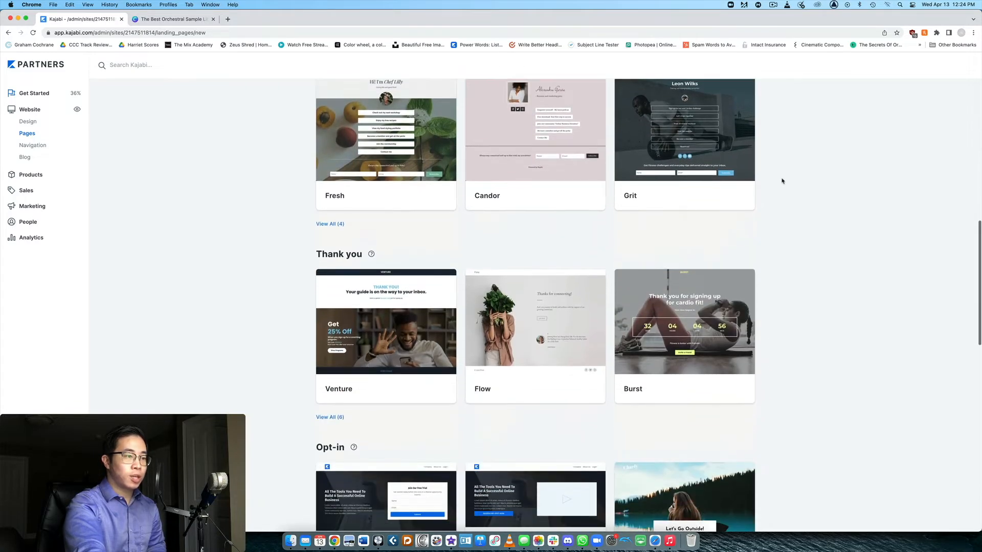
pyautogui.scroll(-6, 781, 181)
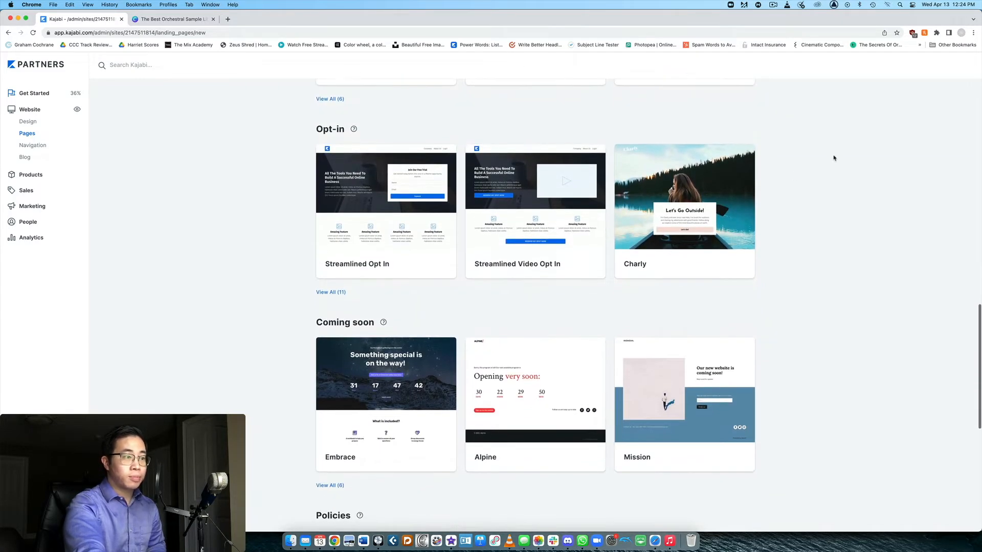
pyautogui.moveTo(407, 196)
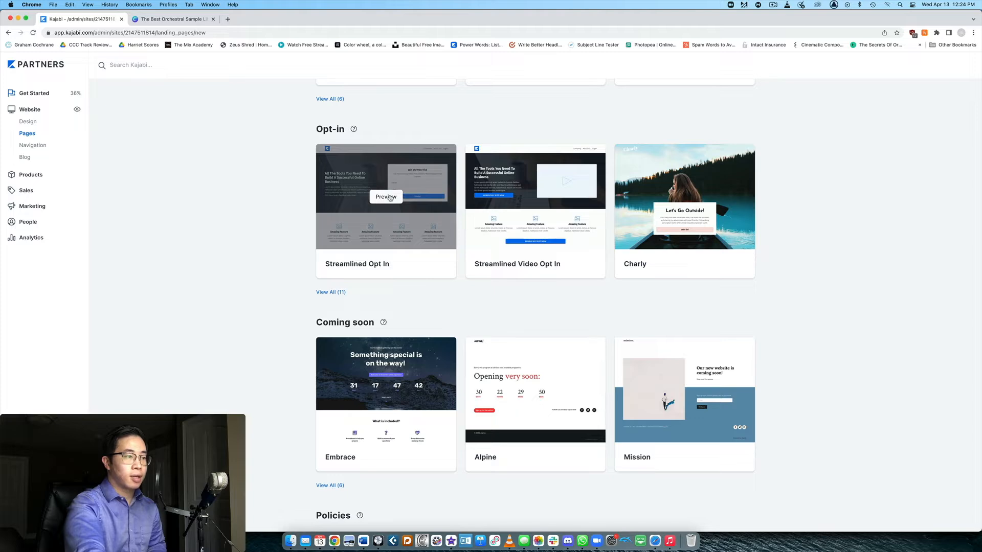
pyautogui.click(386, 198)
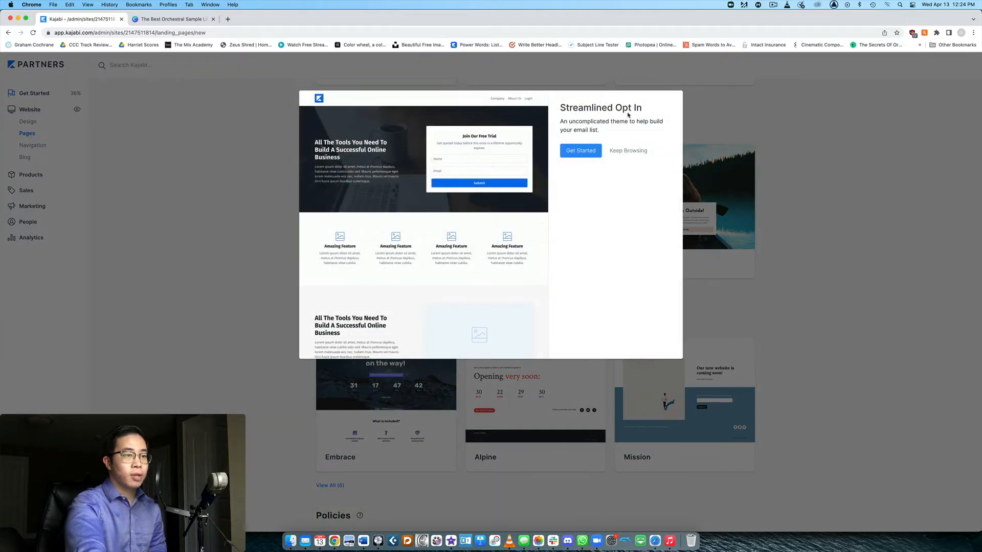
# Create the landing page from the Streamlined Opt In template with the title "Libraries lead magnet".
pyautogui.click(573, 152)
pyautogui.click(578, 153)
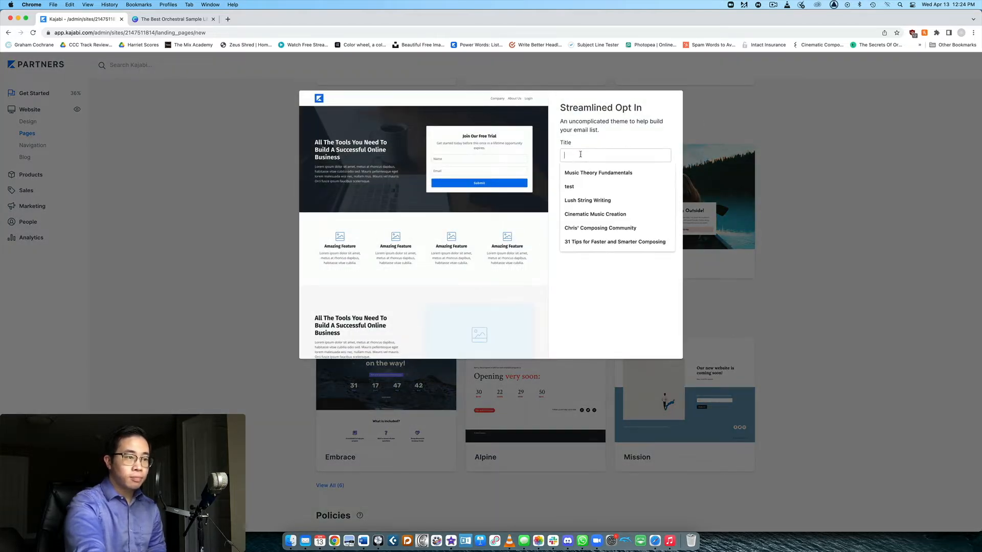
pyautogui.write('Librar')
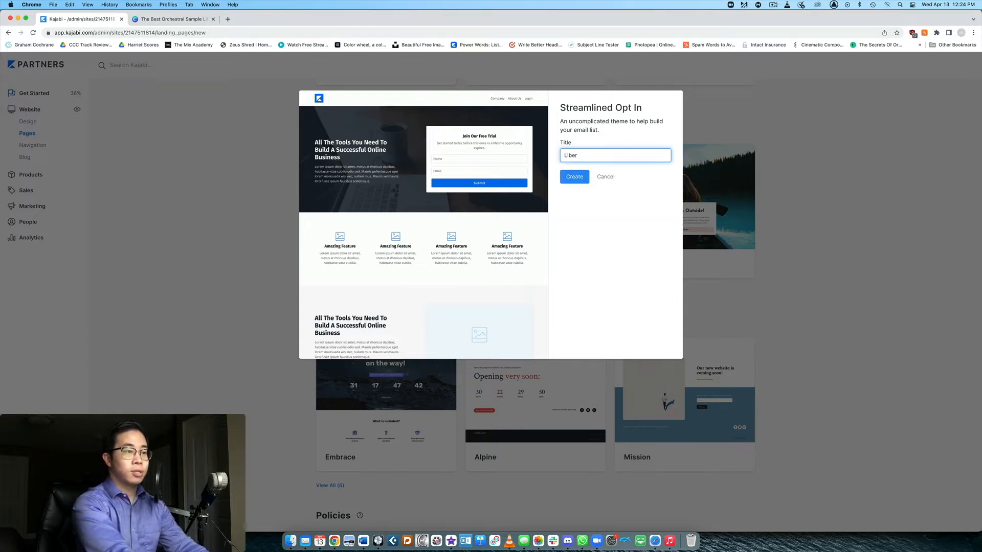
pyautogui.write('ies lead magnet')
pyautogui.press('Return')
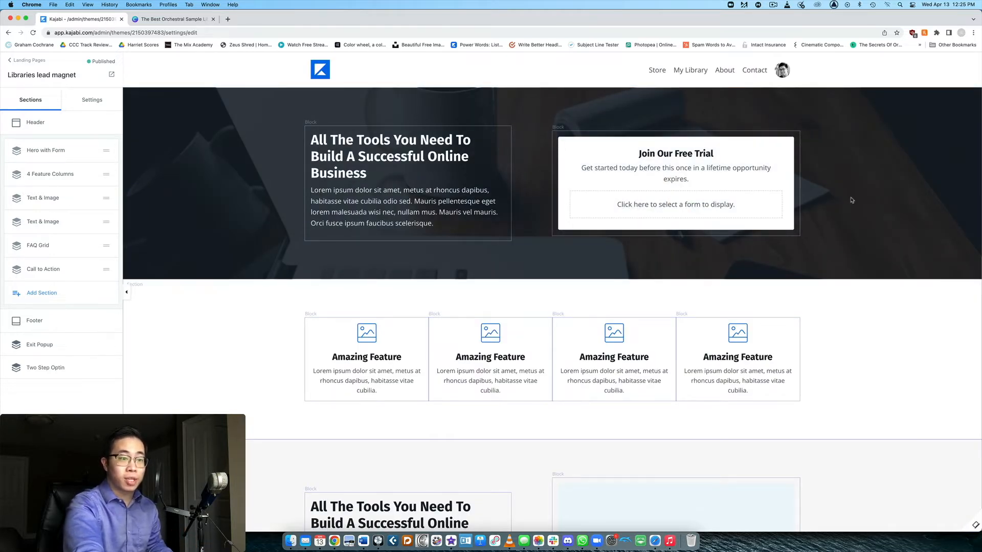
# Delete the 4 Feature Columns section and the Text & Image sections from the landing page.
pyautogui.scroll(-15, 851, 200)
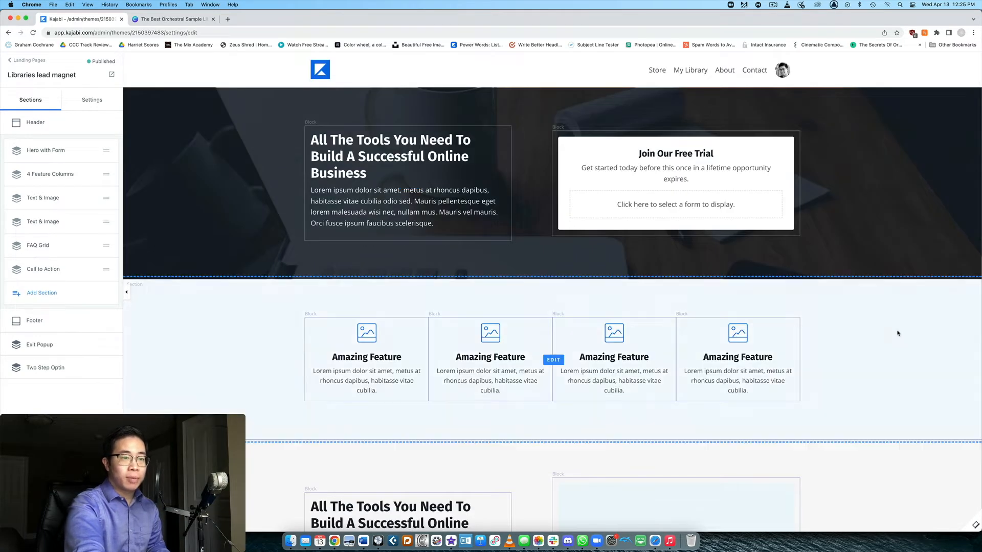
pyautogui.click(897, 332)
pyautogui.scroll(-5, 62, 307)
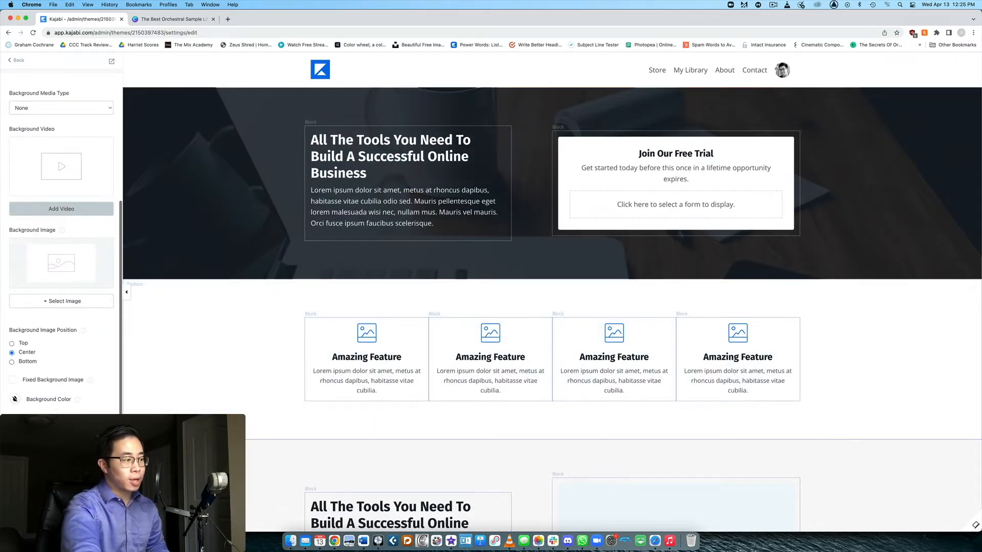
pyautogui.click(62, 512)
pyautogui.click(202, 370)
pyautogui.scroll(-5, 62, 307)
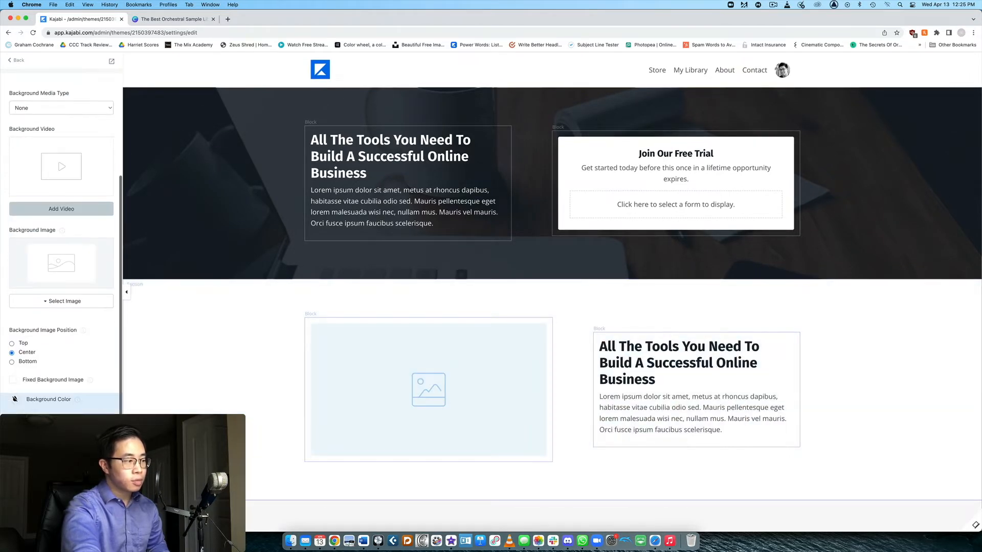
pyautogui.click(61, 511)
# Delete the Call to Action and FAQ Grid sections from the landing page.
pyautogui.scroll(-4, 333, 331)
pyautogui.click(333, 330)
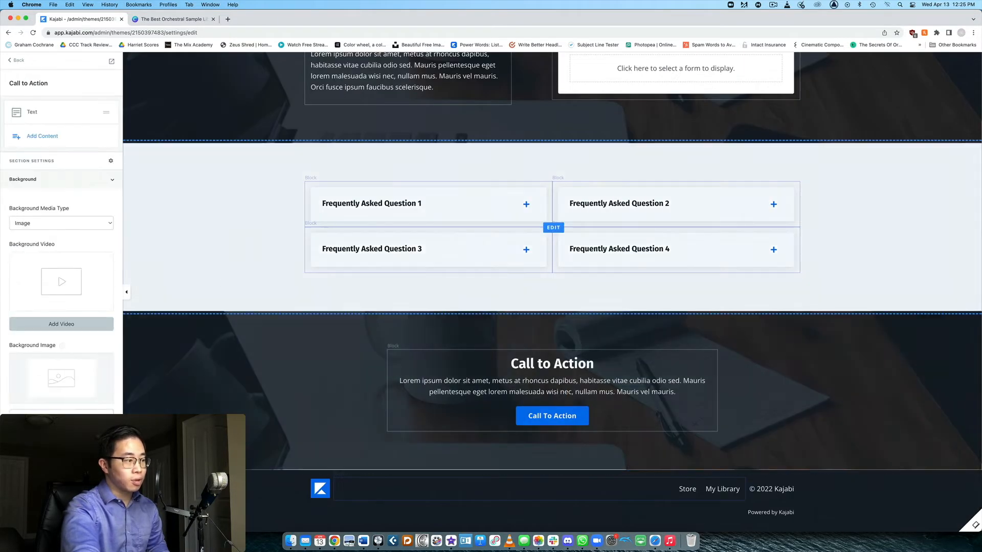
pyautogui.scroll(-5, 61, 307)
pyautogui.click(61, 511)
pyautogui.click(167, 392)
pyautogui.scroll(-5, 61, 307)
pyautogui.click(61, 512)
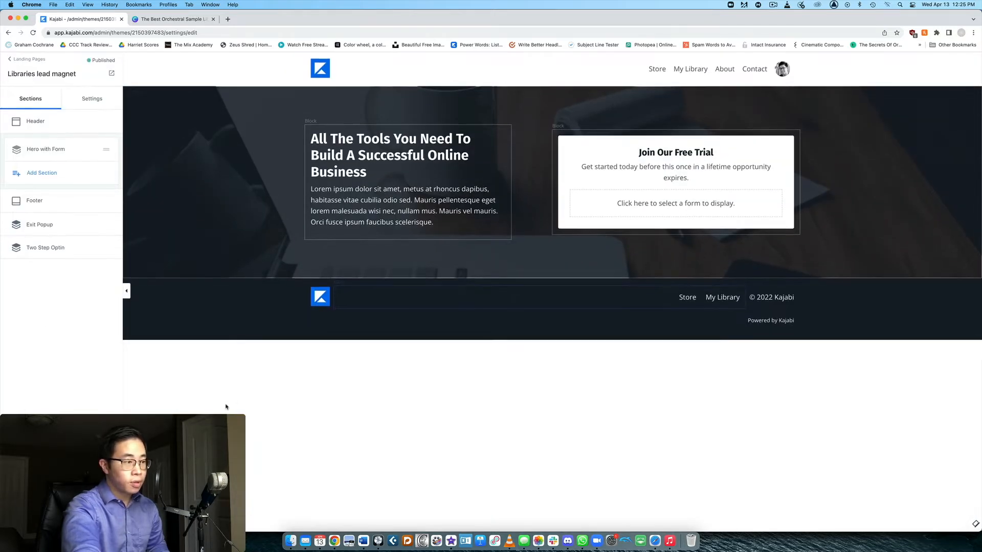
# Replace the hero text block's heading with "Download this free guide on my favourites libraries for cinematic music!".
pyautogui.click(424, 138)
pyautogui.moveTo(21, 201); pyautogui.dragTo(33, 223)
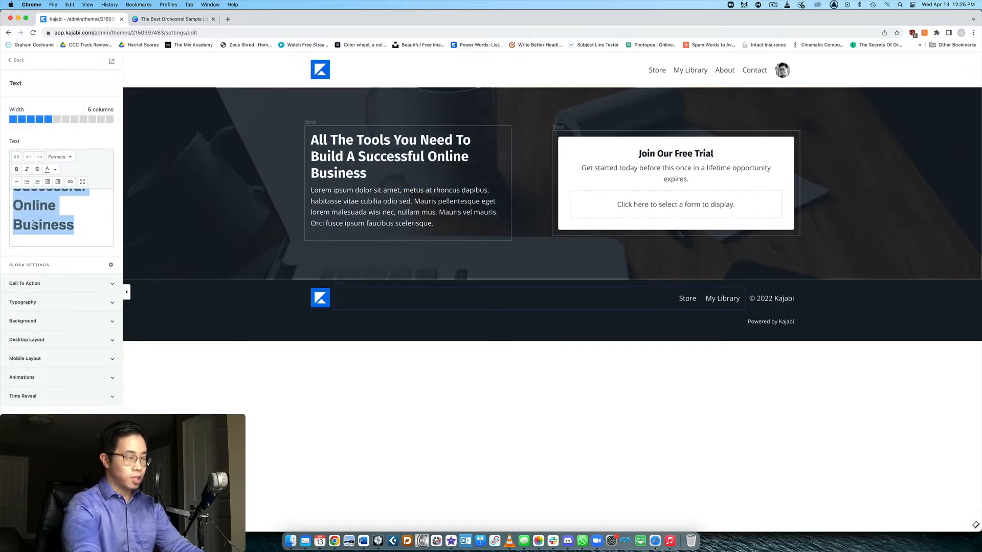
pyautogui.press('BackSpace')
pyautogui.write('Download this free')
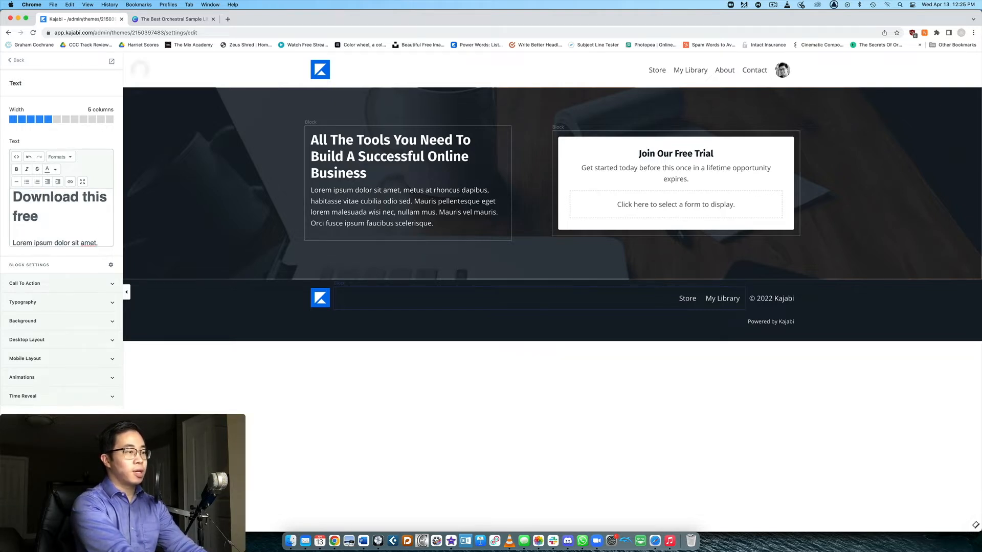
pyautogui.write('guide on ')
pyautogui.write('the')
pyautogui.press('BackSpace')
pyautogui.press('BackSpace')
pyautogui.press('BackSpace')
pyautogui.write('my favourites libraries f')
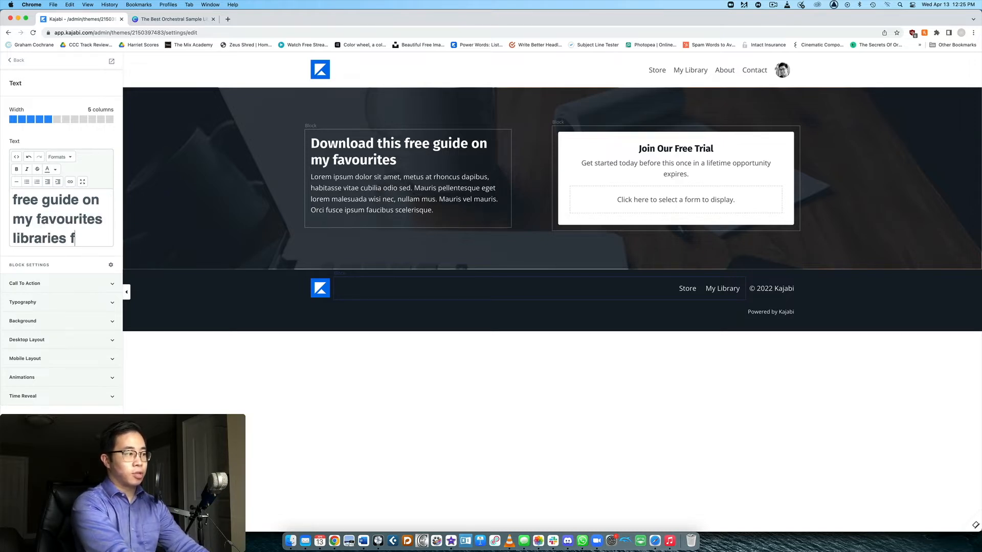
pyautogui.write('or cinematic music!')
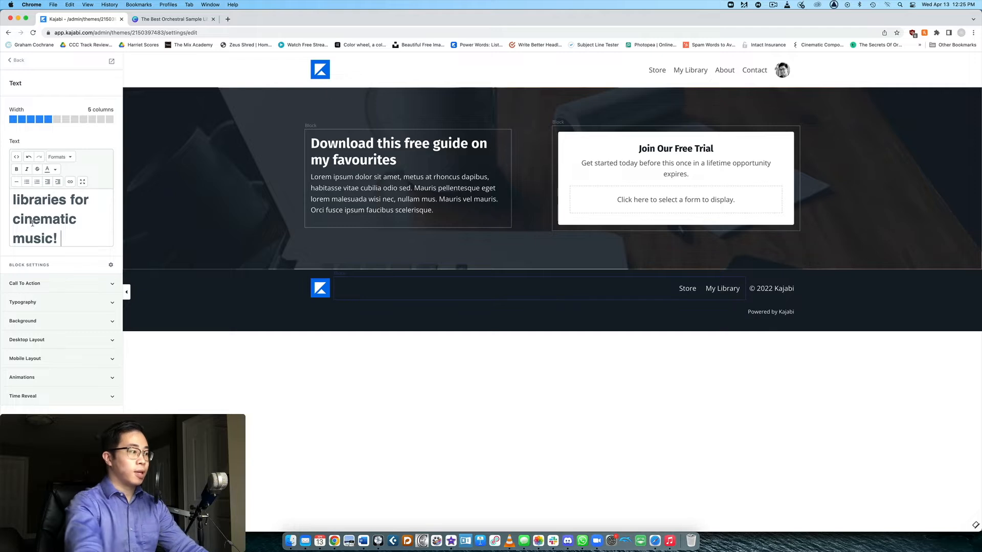
# Replace the hero placeholder paragraph with "Learn my personal recommendations for the best libraries you can use on a budget to produce professional sounding music.".
pyautogui.scroll(-5, 103, 237)
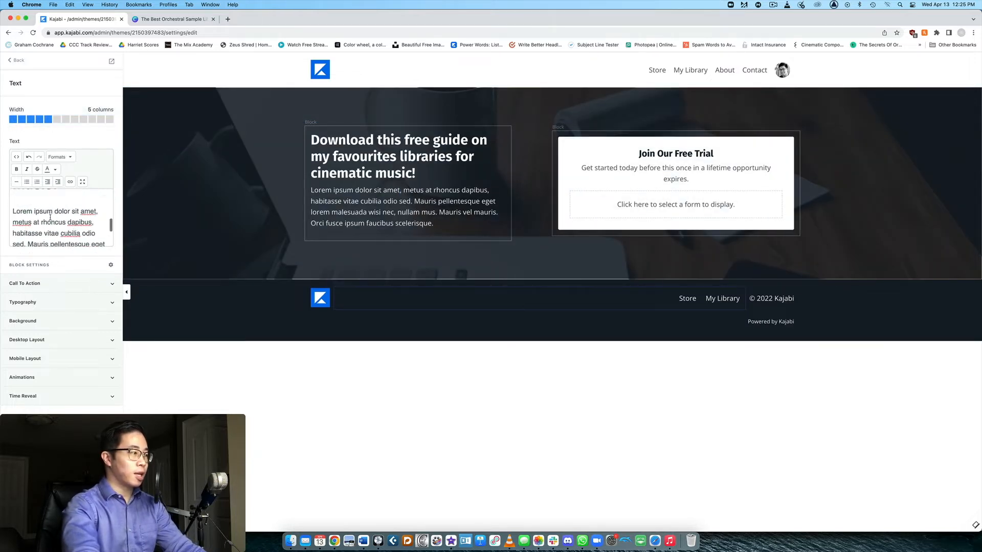
pyautogui.tripleClick(22, 210)
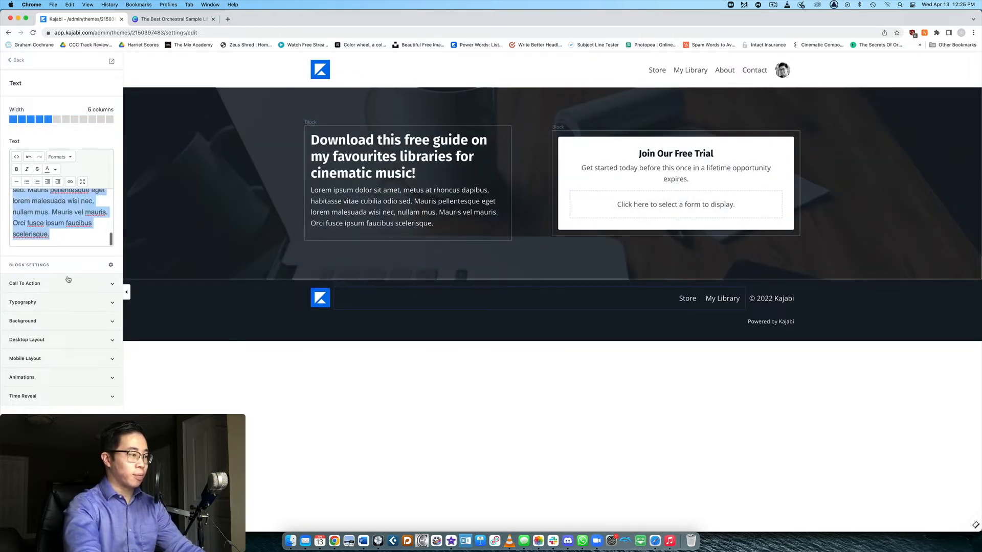
pyautogui.write('Learn a')
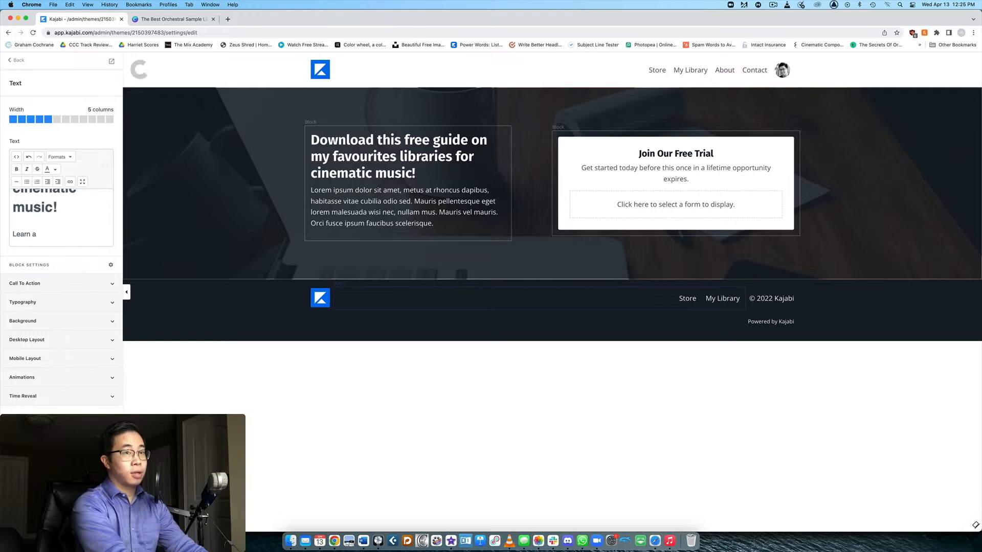
pyautogui.press('BackSpace')
pyautogui.write('my perso')
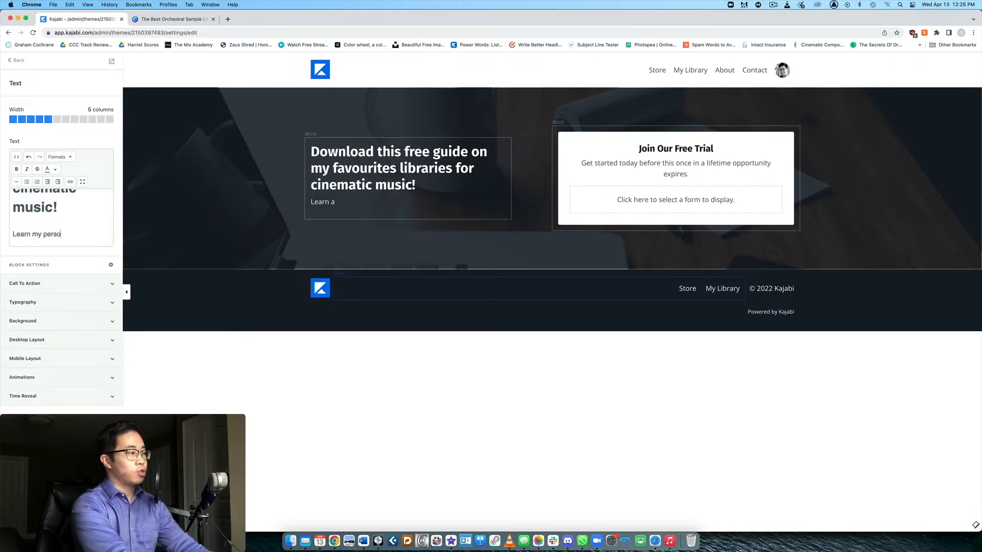
pyautogui.write('nal recommendations for the best libraries you can use on a budget')
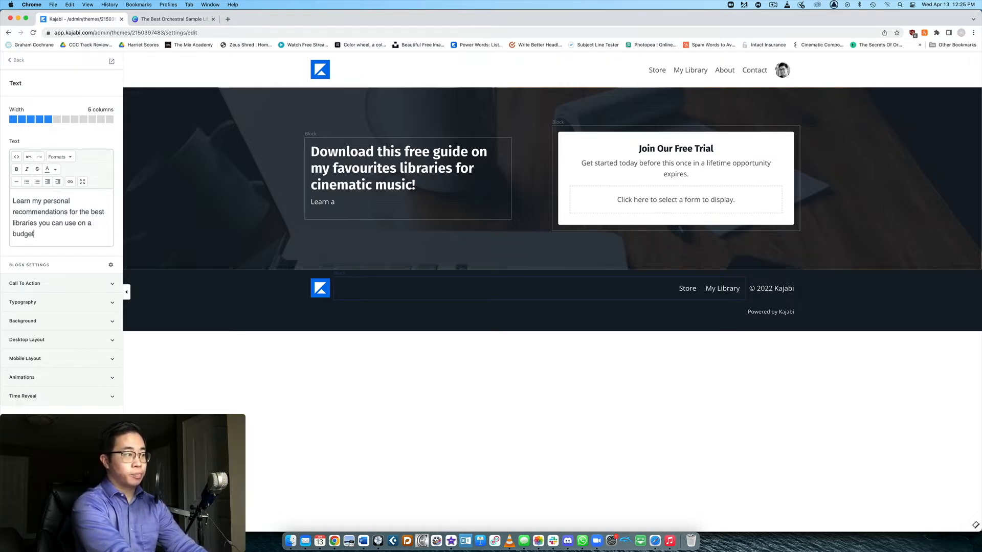
pyautogui.write(' to produce profes')
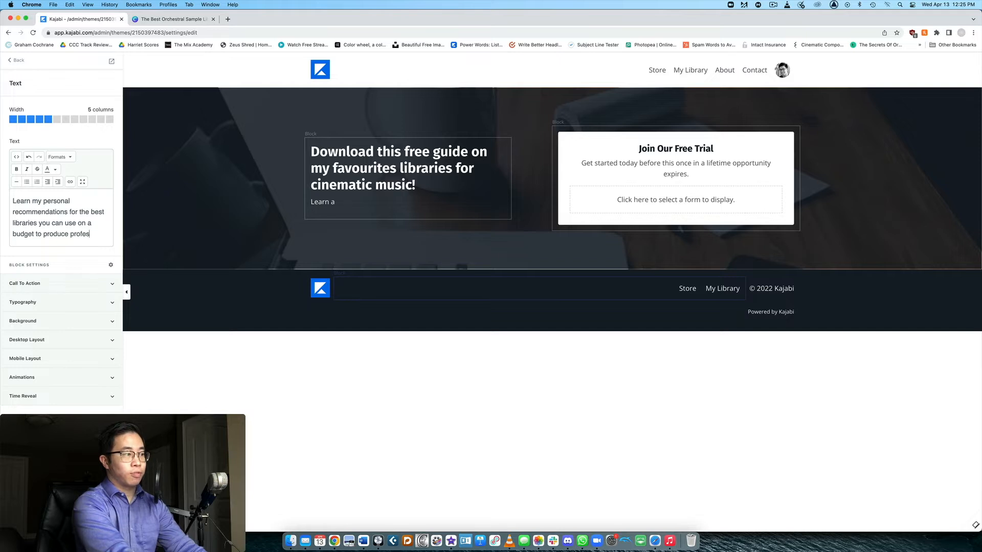
pyautogui.write('sional sounding music.')
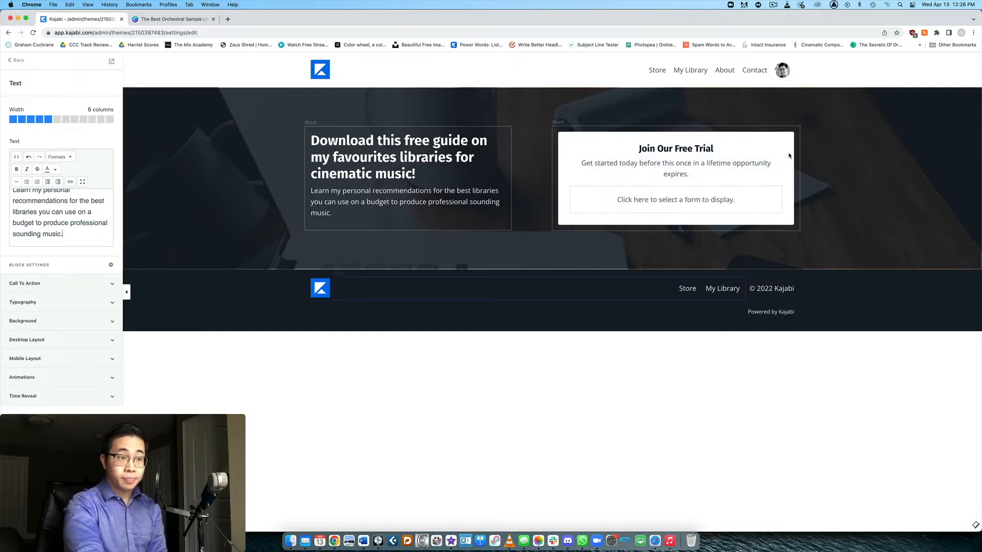
# Replace the "Join Our Free Trial" heading of the hero's form block with "Download the free guide!".
pyautogui.click(676, 162)
pyautogui.moveTo(13, 305); pyautogui.dragTo(79, 304)
pyautogui.write('D')
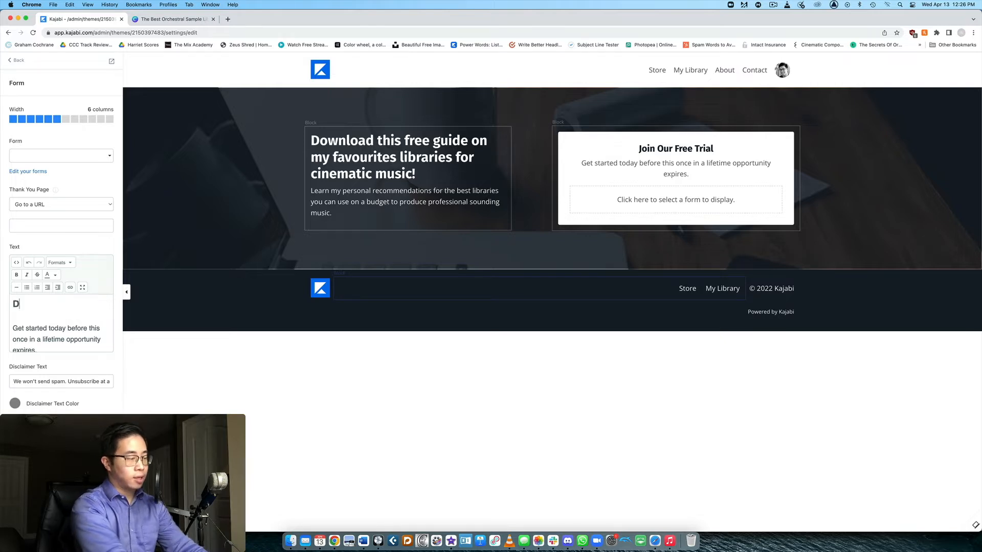
pyautogui.write('ownload the guide f')
pyautogui.press('BackSpace')
pyautogui.press('BackSpace')
pyautogui.press('BackSpace')
pyautogui.press('BackSpace')
pyautogui.press('BackSpace')
pyautogui.press('BackSpace')
pyautogui.press('BackSpace')
pyautogui.write('free')
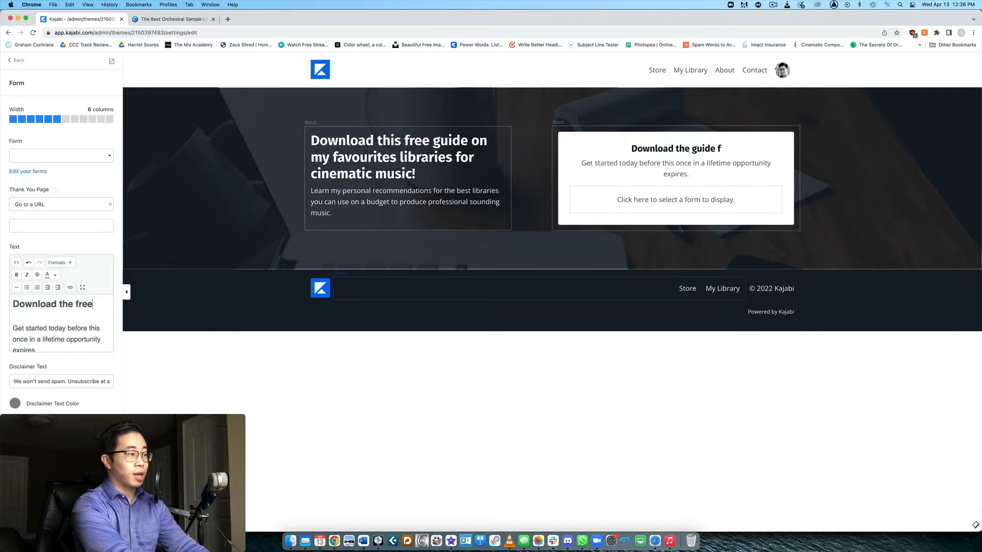
pyautogui.write(' guide!')
# Delete the "Get started today" paragraph under the form block's heading.
pyautogui.scroll(-2, 75, 305)
pyautogui.moveTo(13, 313); pyautogui.dragTo(54, 378)
pyautogui.press('BackSpace')
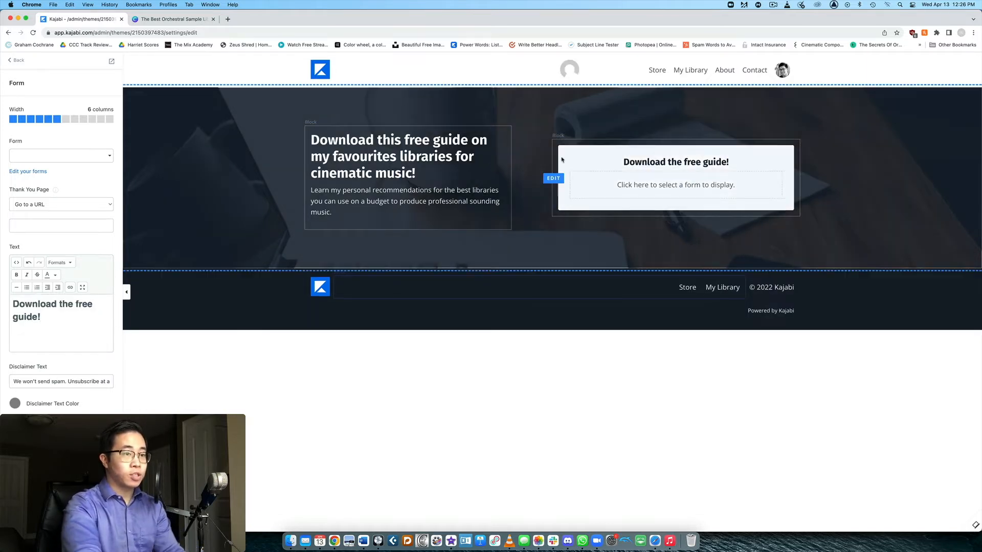
# Assign the Default Form to the hero section's form block.
pyautogui.click(721, 185)
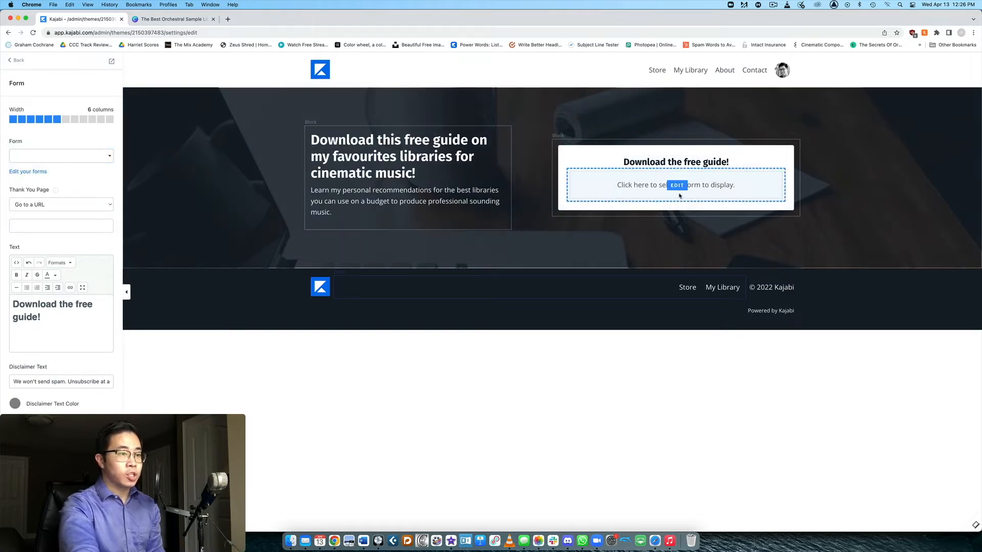
pyautogui.click(35, 155)
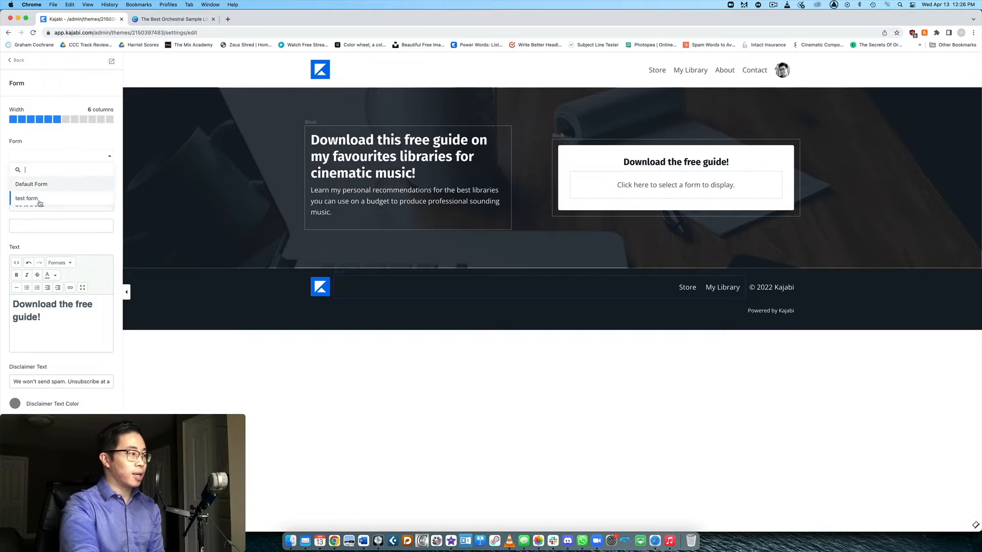
pyautogui.click(48, 187)
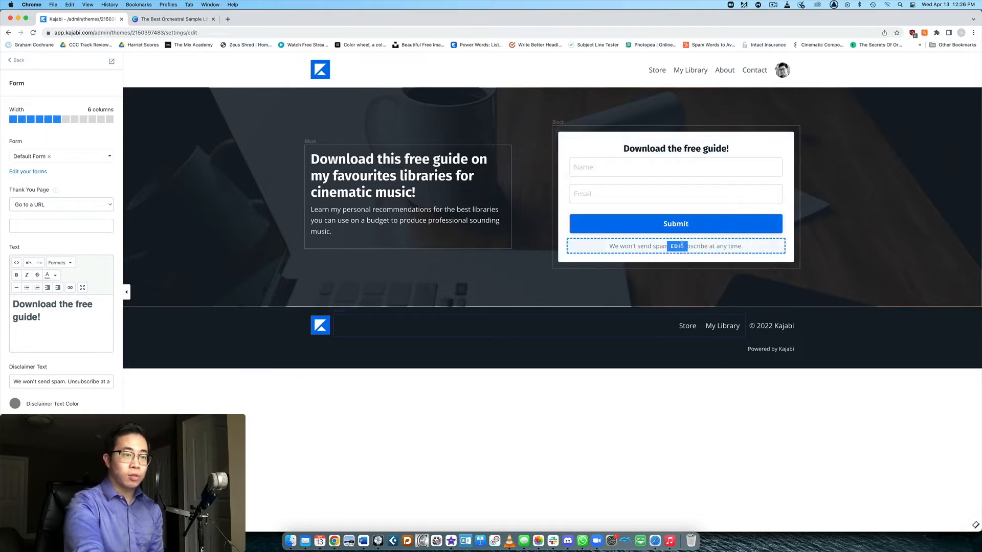
pyautogui.click(719, 245)
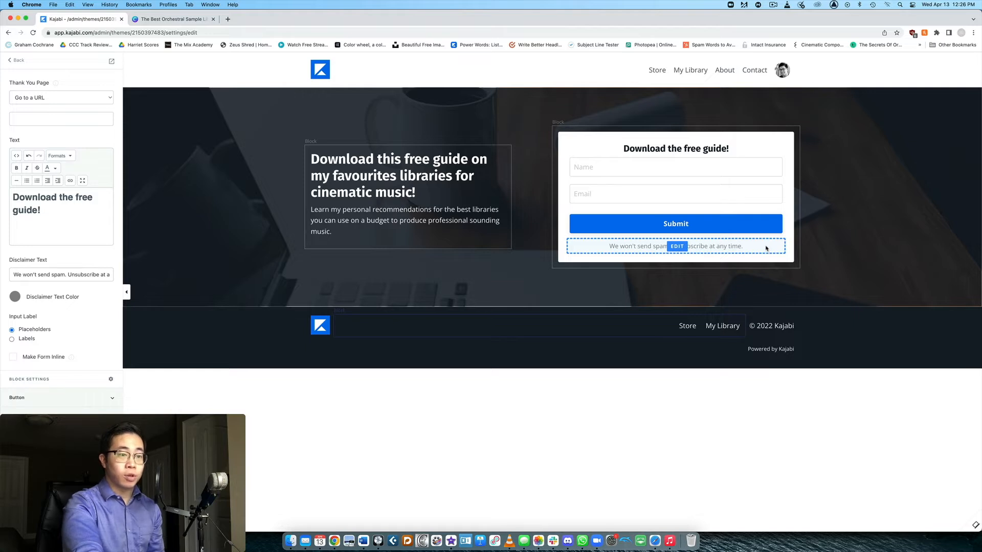
pyautogui.click(757, 348)
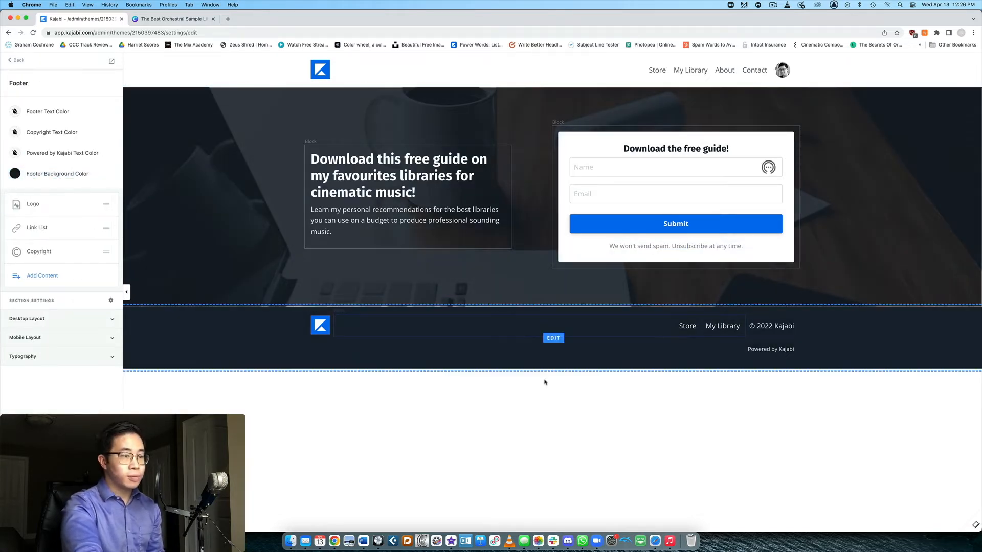
pyautogui.click(267, 273)
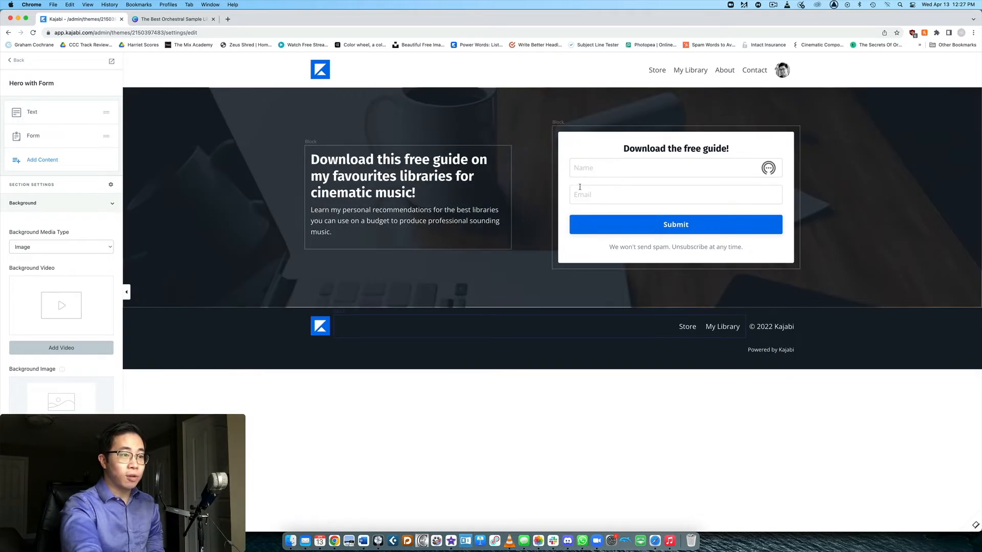
# Leave the landing page editor and open the Default Form among the marketing forms for editing.
pyautogui.click(14, 61)
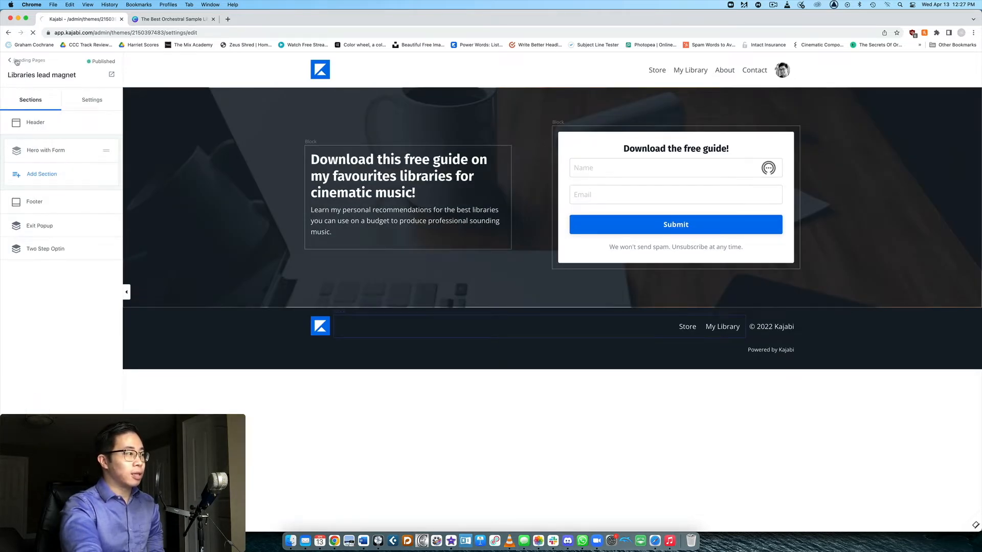
pyautogui.click(24, 62)
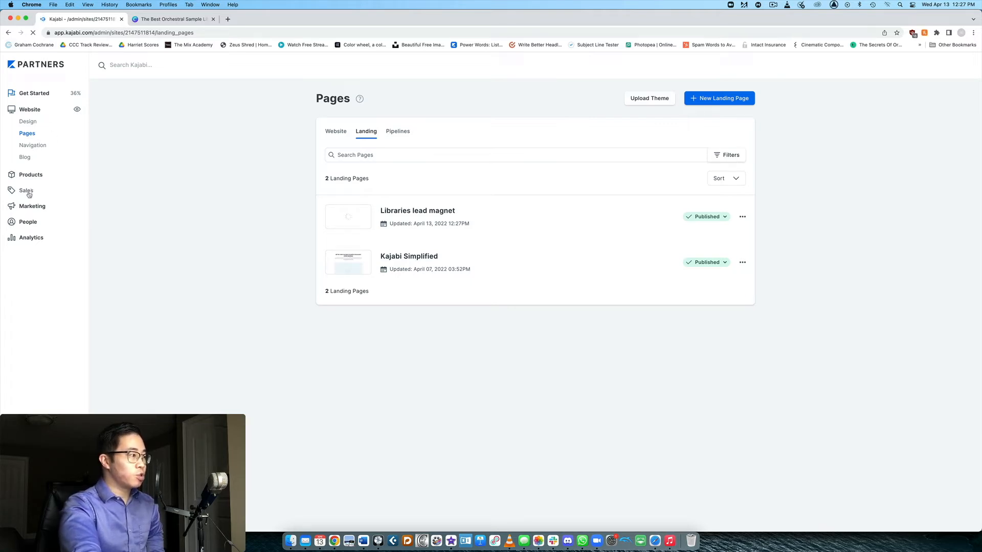
pyautogui.click(30, 206)
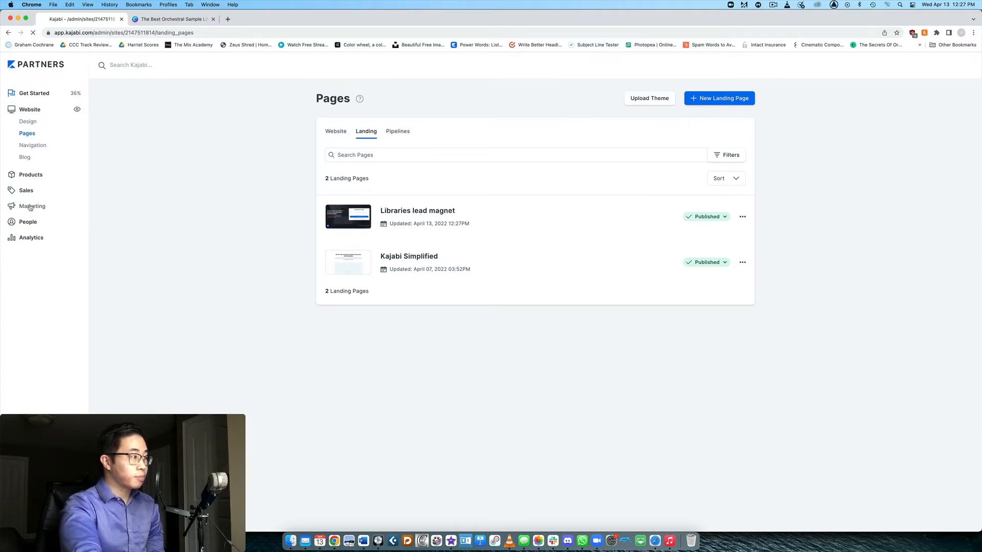
pyautogui.click(27, 217)
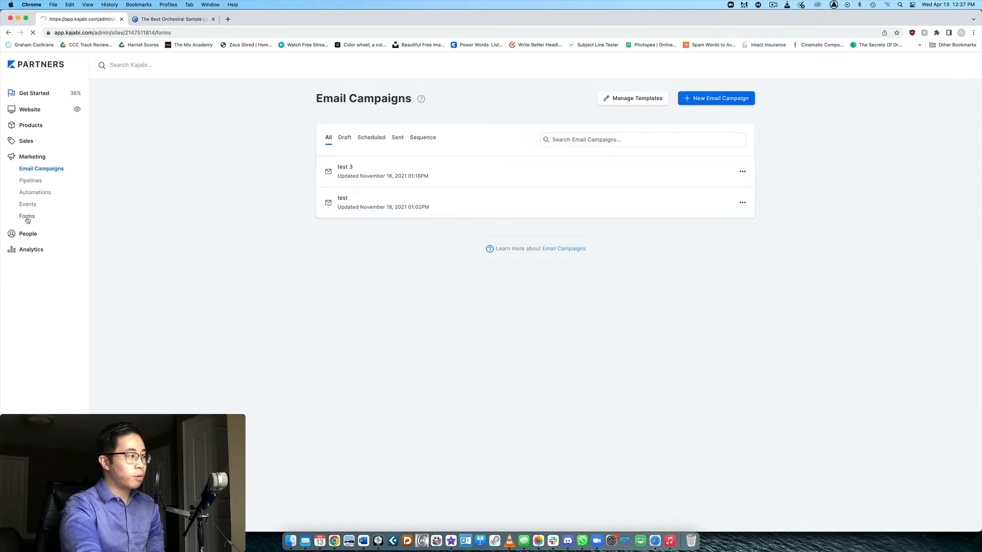
pyautogui.click(341, 190)
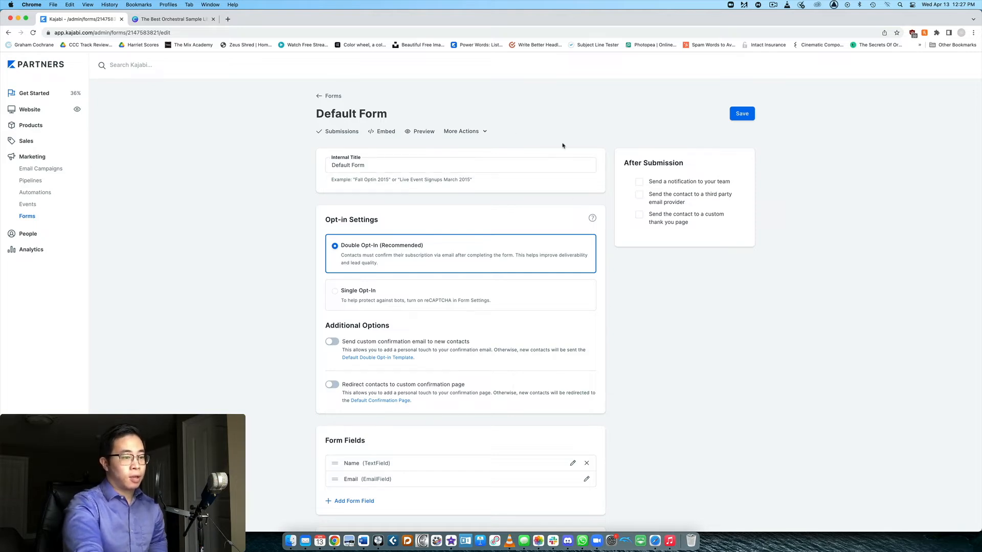
# Switch the Default Form's opt-in setting to Single Opt-In.
pyautogui.scroll(-3, 563, 145)
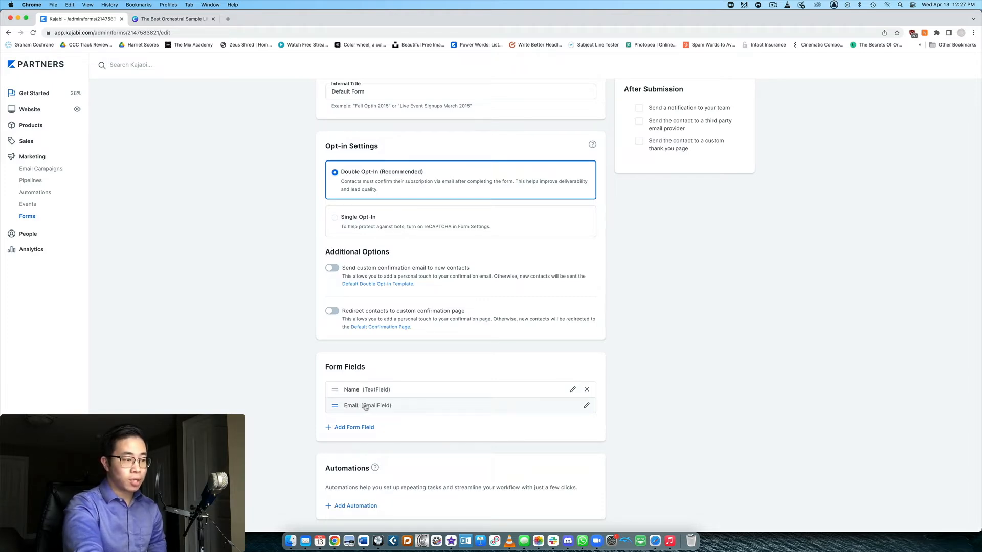
pyautogui.scroll(3, 358, 406)
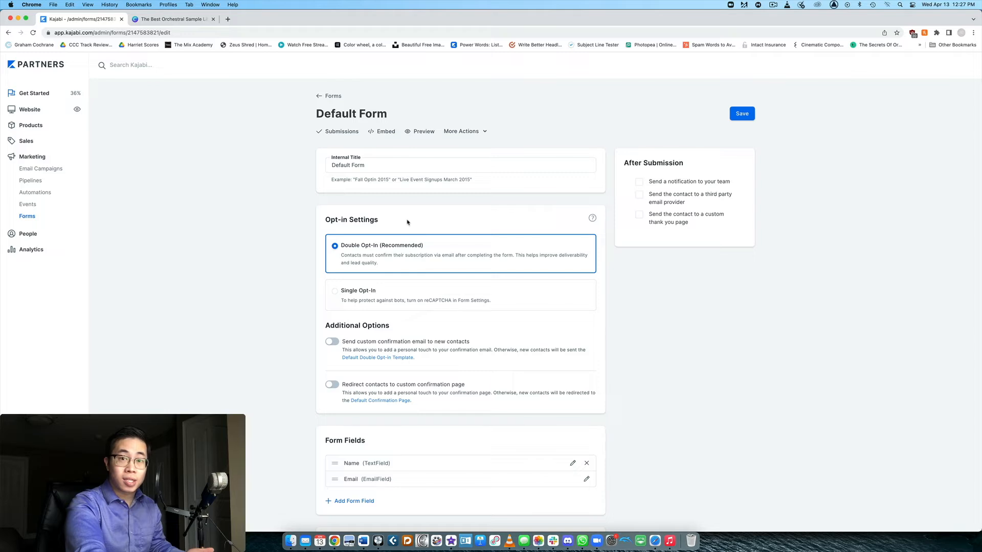
pyautogui.click(373, 299)
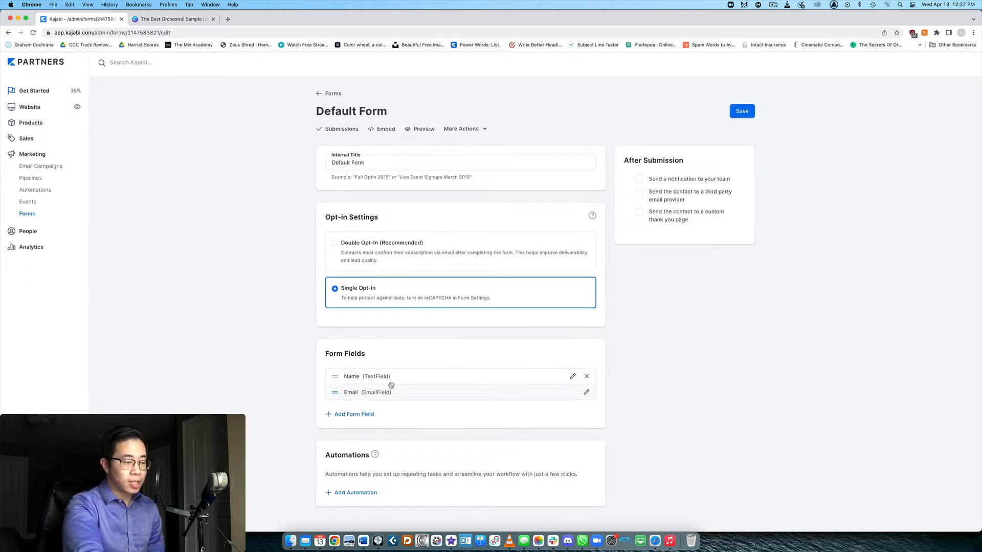
# Start a new automation on the Default Form that sends an email when the form is submitted.
pyautogui.click(366, 493)
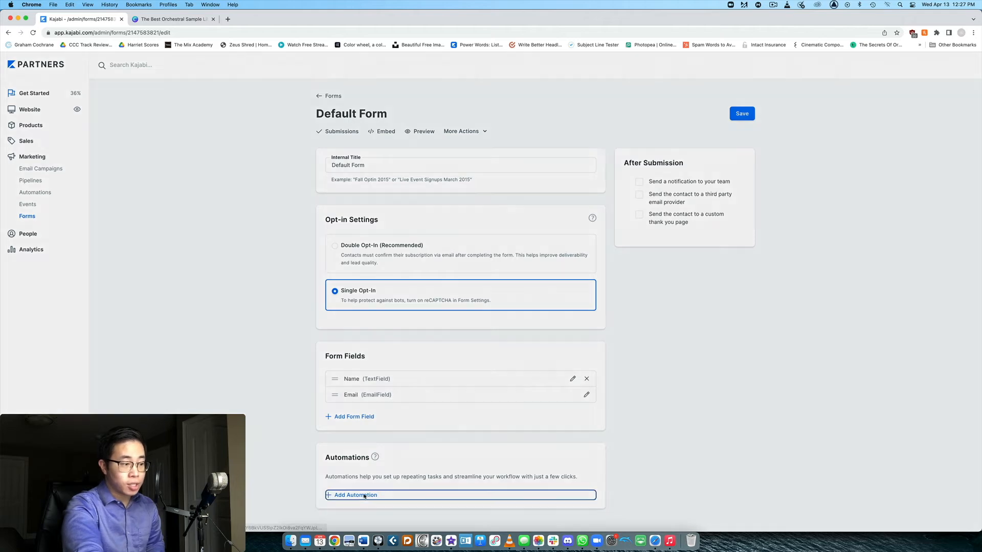
pyautogui.click(433, 202)
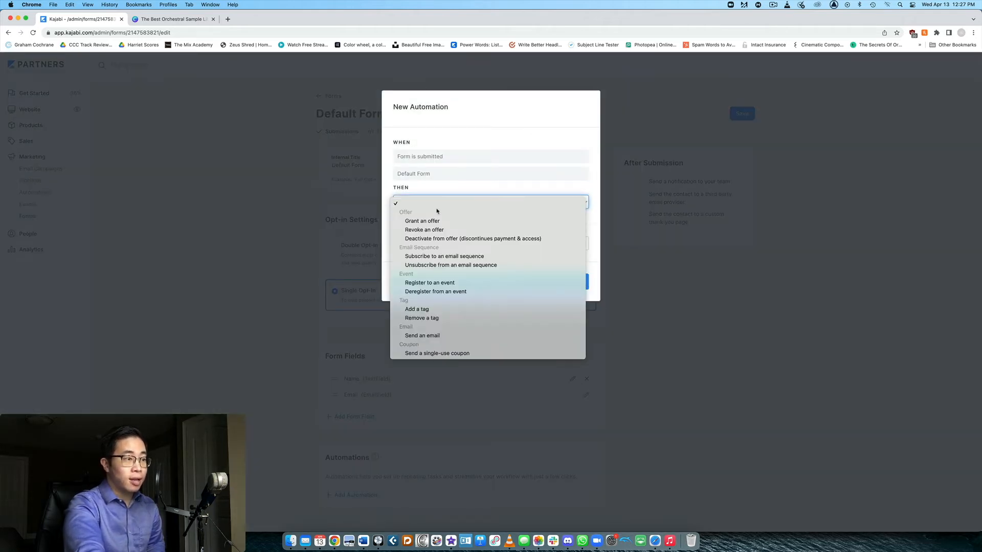
pyautogui.click(454, 335)
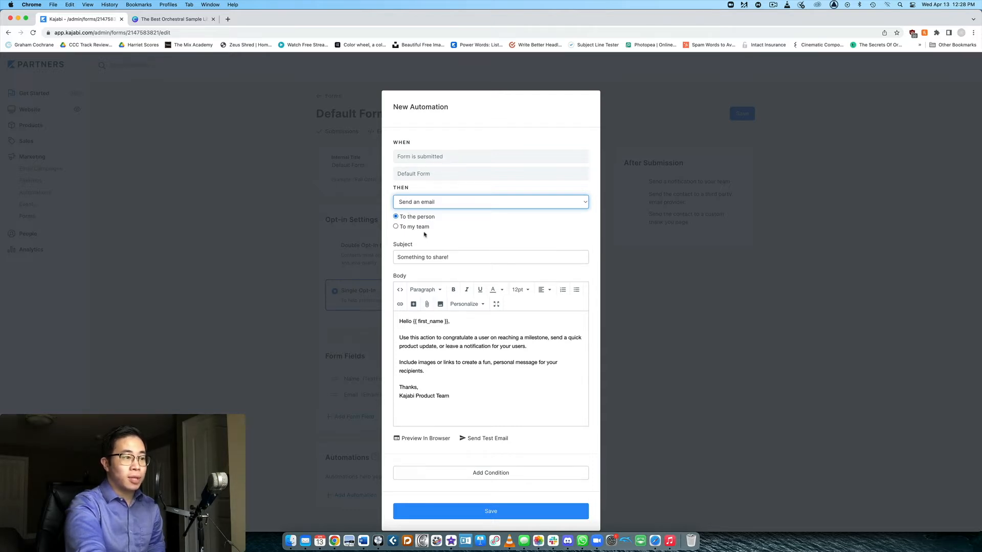
# Set the automated email's subject to "Here's your free guide my friend!".
pyautogui.moveTo(398, 258); pyautogui.dragTo(453, 256)
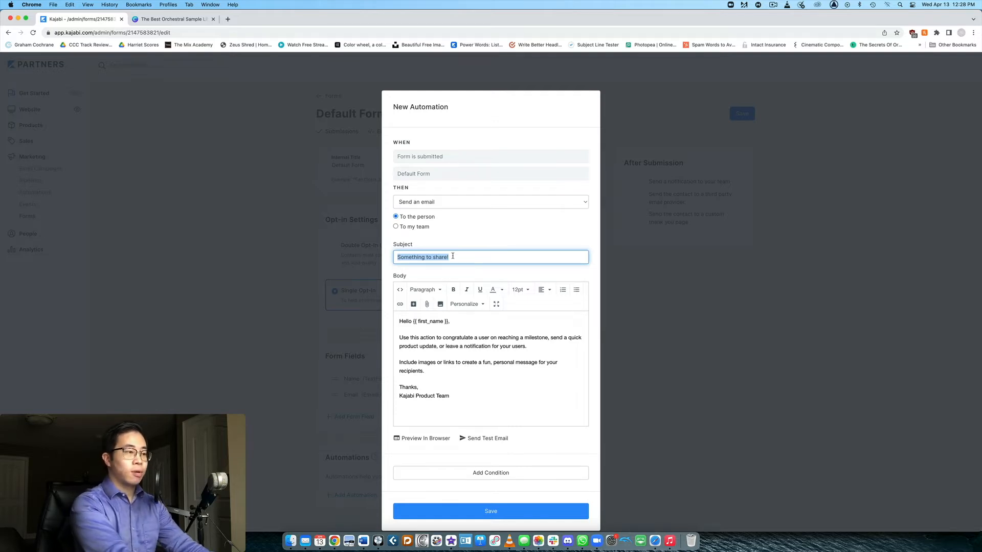
pyautogui.write("Here's your")
pyautogui.click(450, 275)
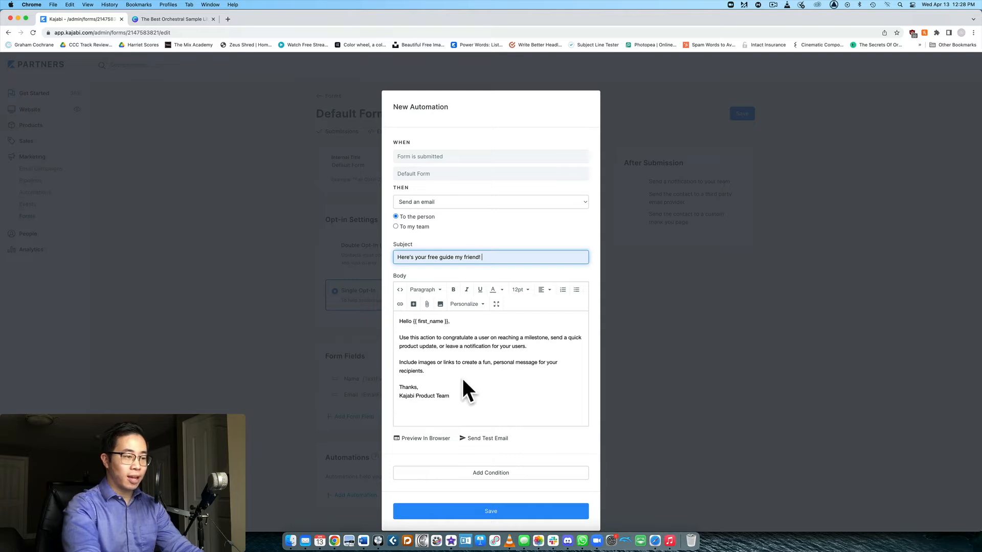
# Change the greeting word in the email body to "Hey", keeping the first-name placeholder.
pyautogui.click(410, 321)
pyautogui.press('BackSpace')
pyautogui.press('BackSpace')
pyautogui.press('BackSpace')
pyautogui.write('y')
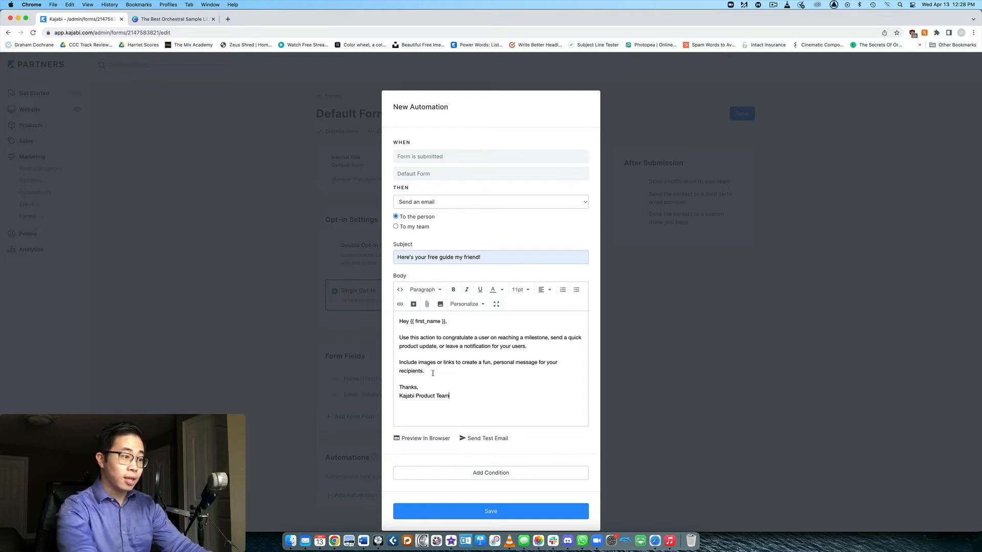
# Replace the text below the greeting with "I hope you enjoy this free guide!", "Just click here to download it." and "Cheers," plus the sender's first name.
pyautogui.keyDown('shift'); pyautogui.click(396, 331); pyautogui.keyUp('shift')
pyautogui.write('I hope you')
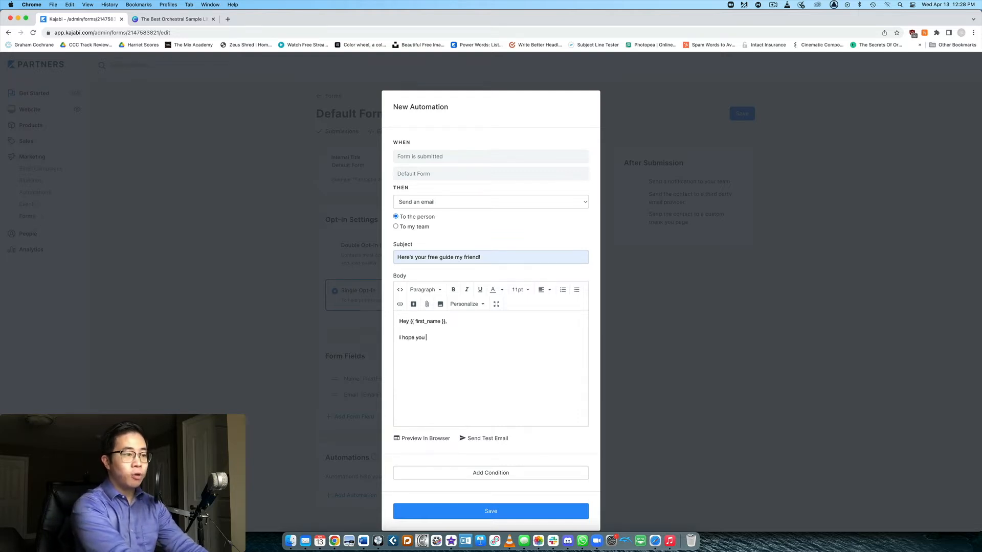
pyautogui.write(' e')
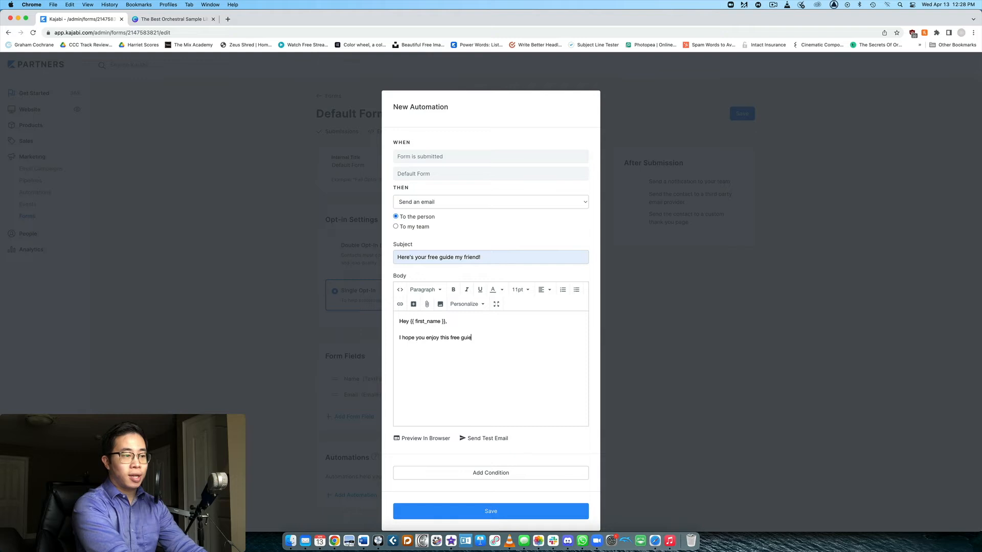
pyautogui.write('njoy this free guide! Just click her')
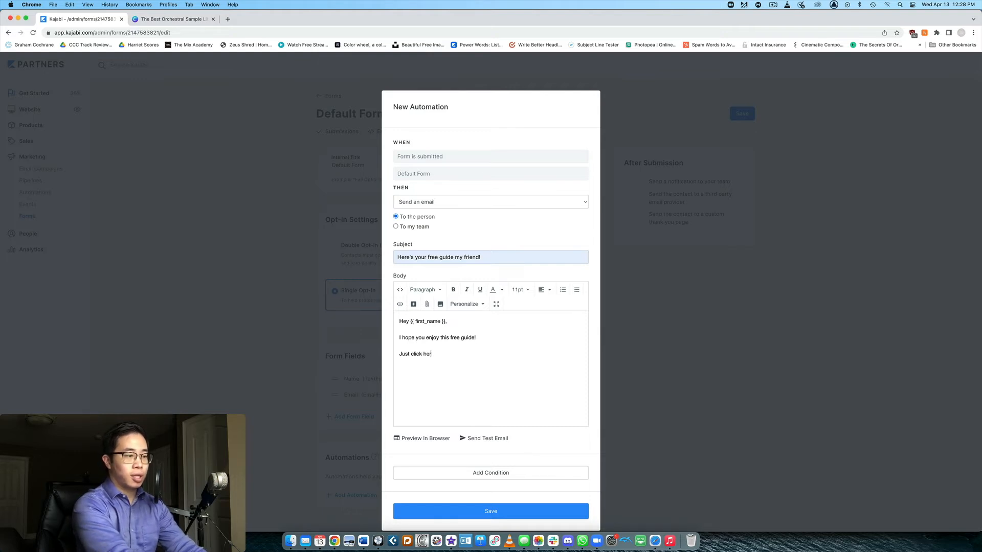
pyautogui.write('e to download it.')
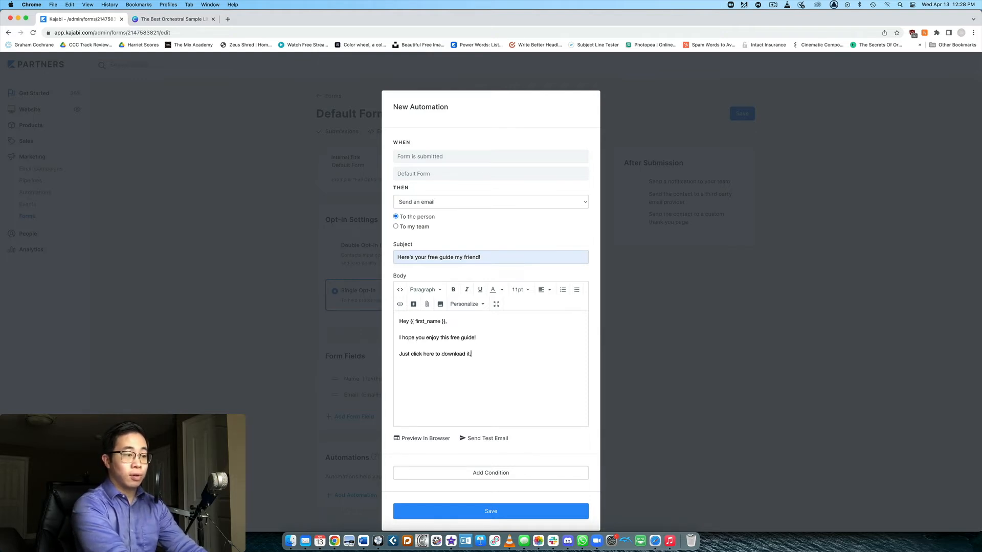
pyautogui.write(' Cheers, Chris')
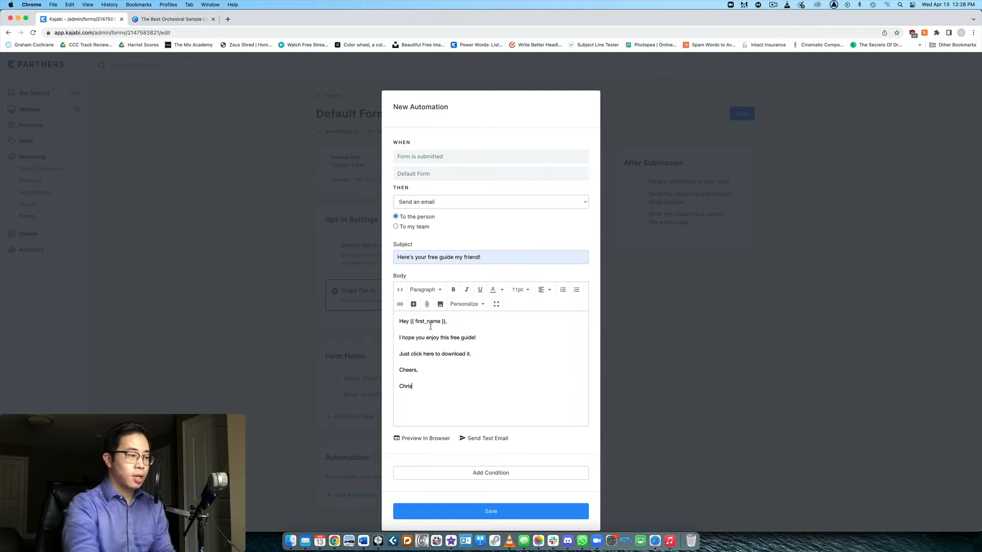
pyautogui.moveTo(411, 355); pyautogui.dragTo(425, 355)
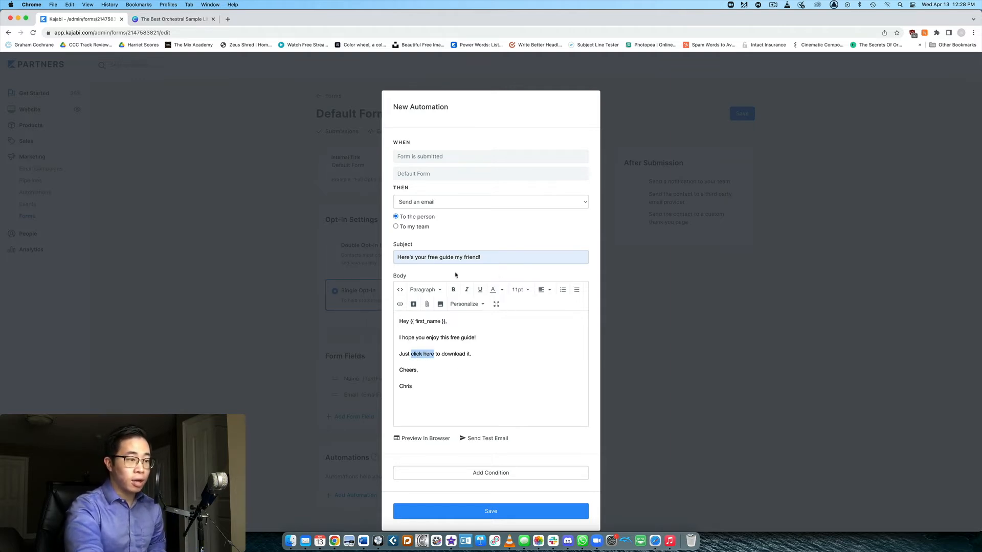
pyautogui.click(427, 304)
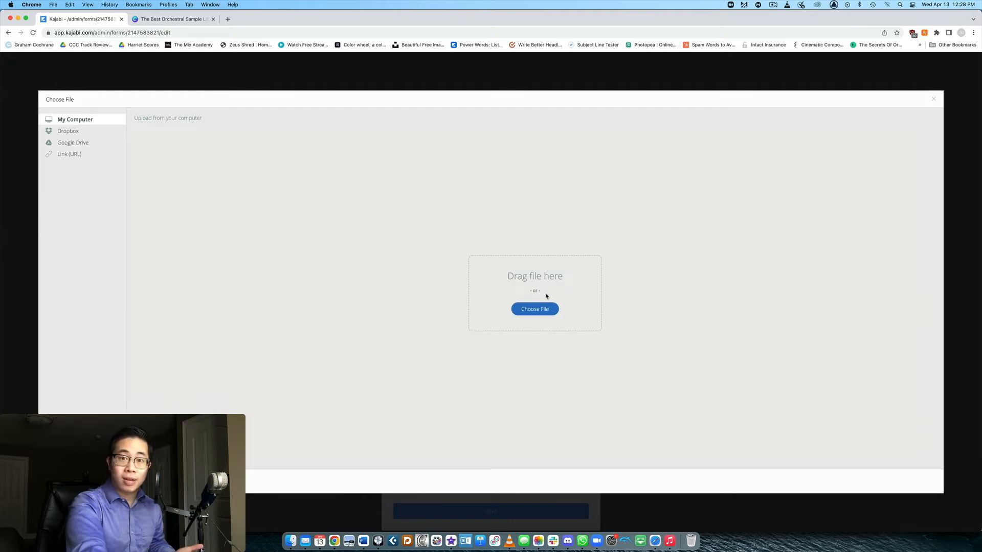
pyautogui.click(973, 449)
pyautogui.click(436, 359)
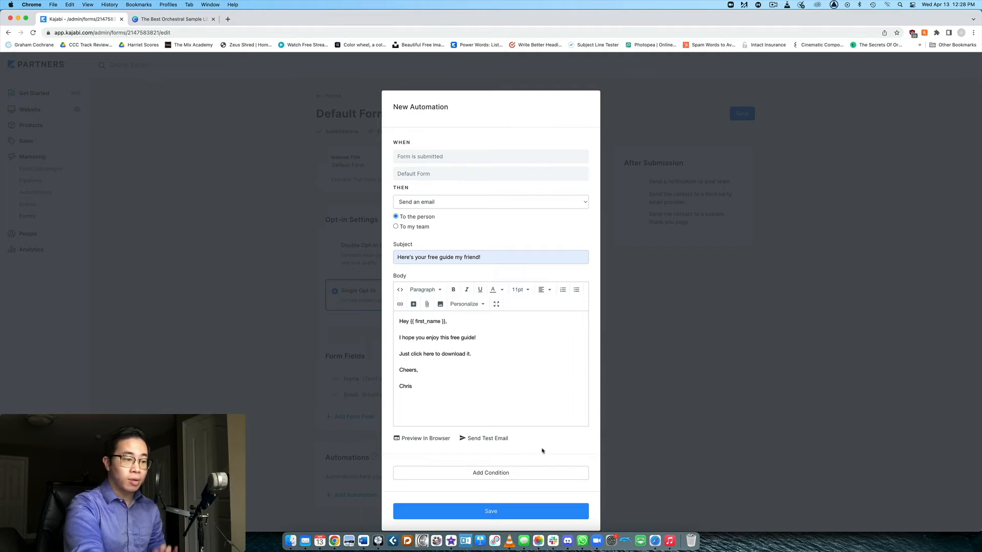
# Save the email automation to the Default Form.
pyautogui.click(515, 510)
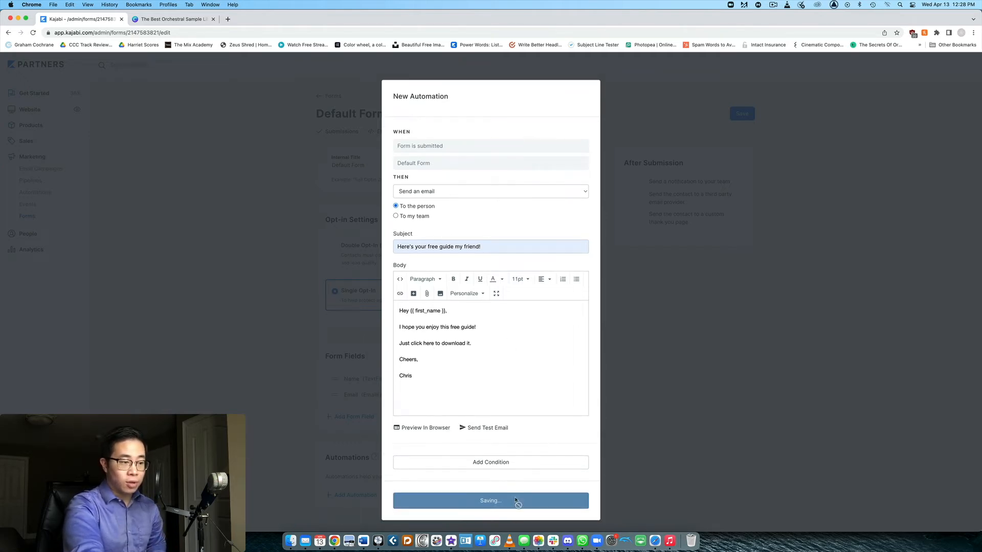
pyautogui.scroll(-1, 515, 500)
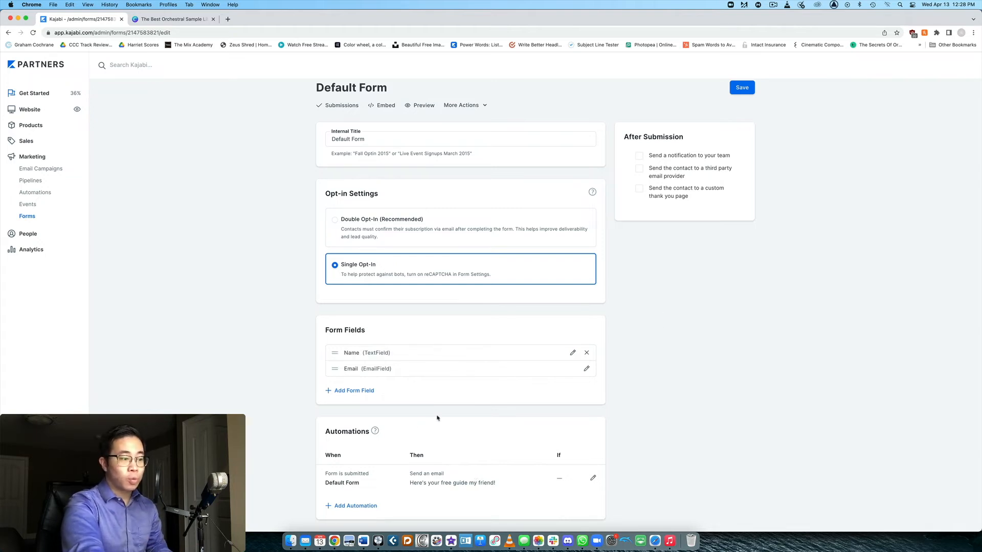
# Try to add a second automation to the Default Form that subscribes the contact to an email sequence.
pyautogui.click(355, 506)
pyautogui.click(417, 205)
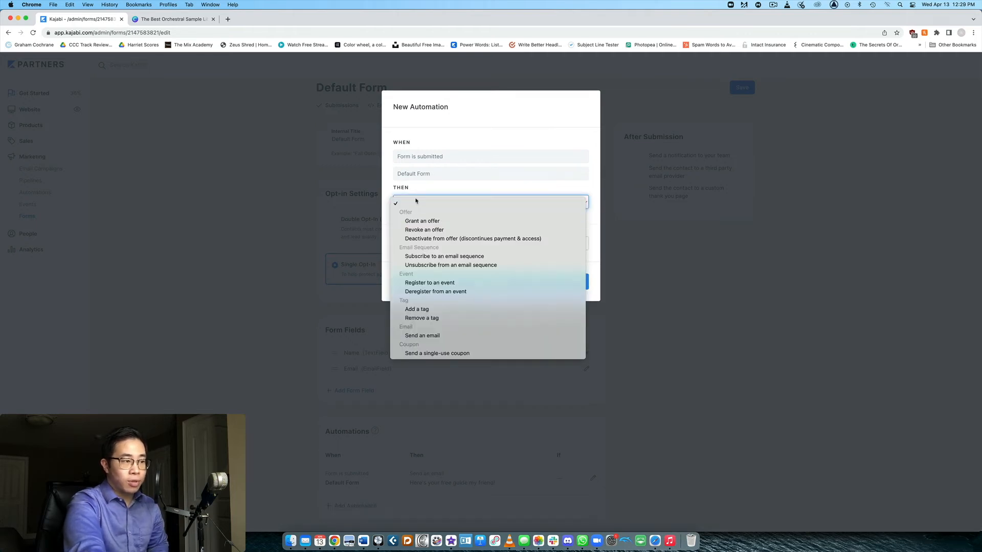
pyautogui.click(438, 256)
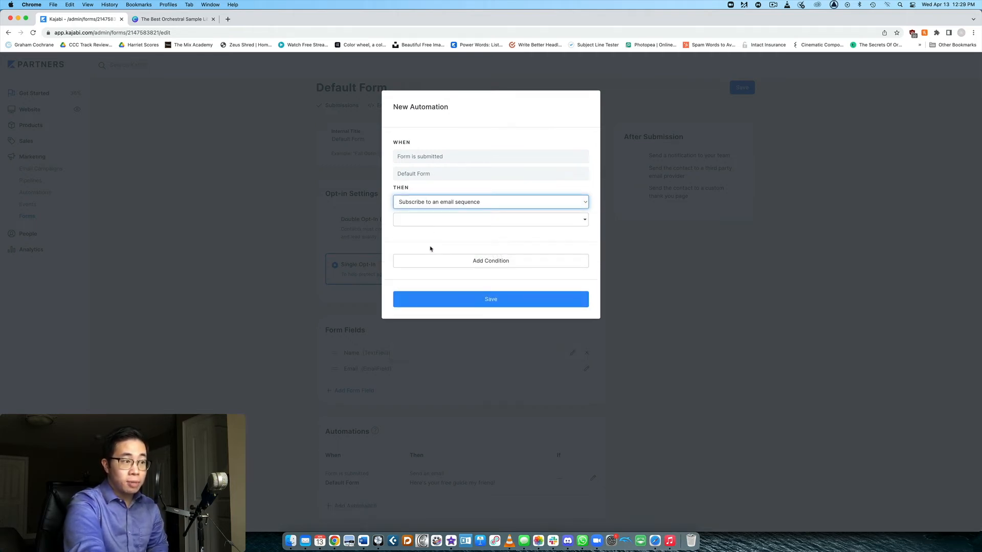
pyautogui.click(458, 222)
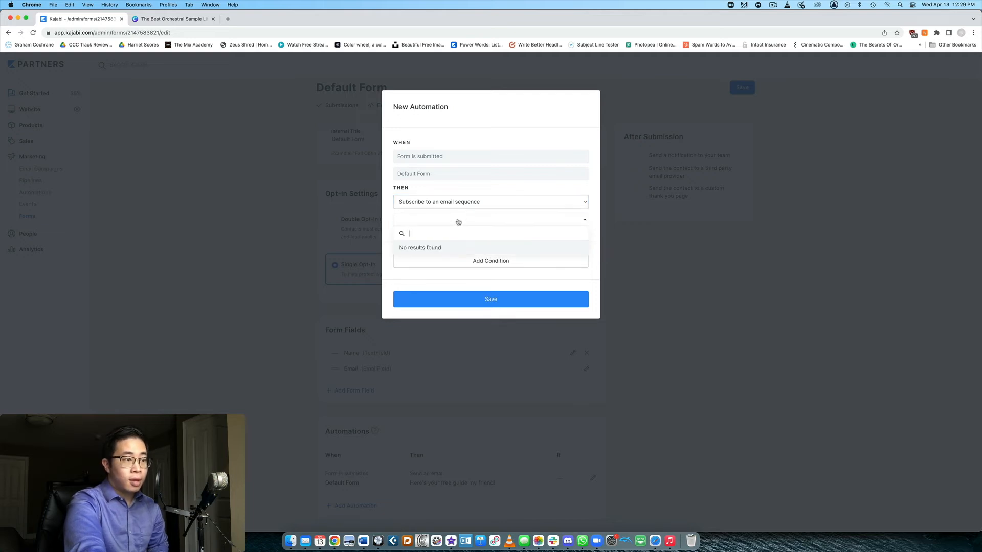
pyautogui.click(387, 231)
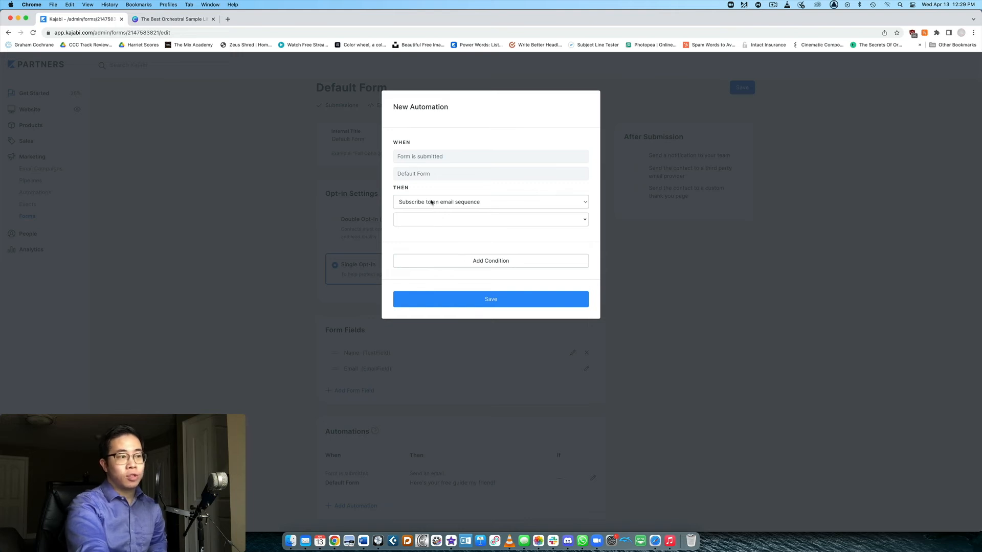
pyautogui.click(491, 300)
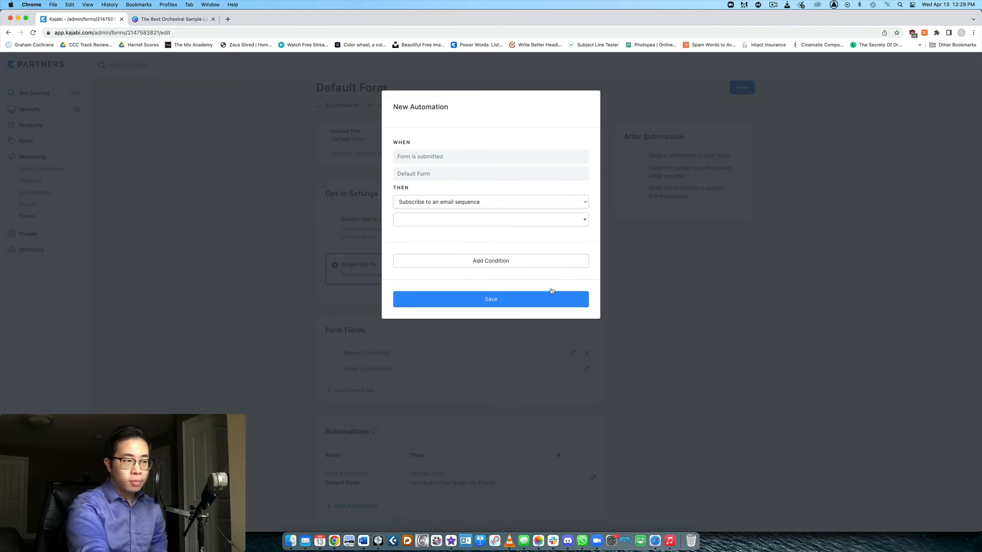
pyautogui.click(639, 324)
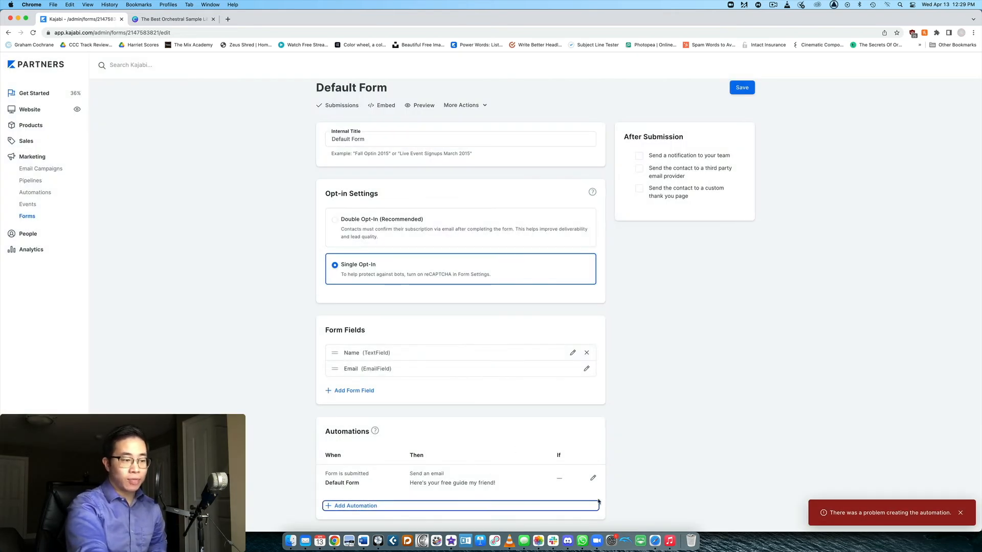